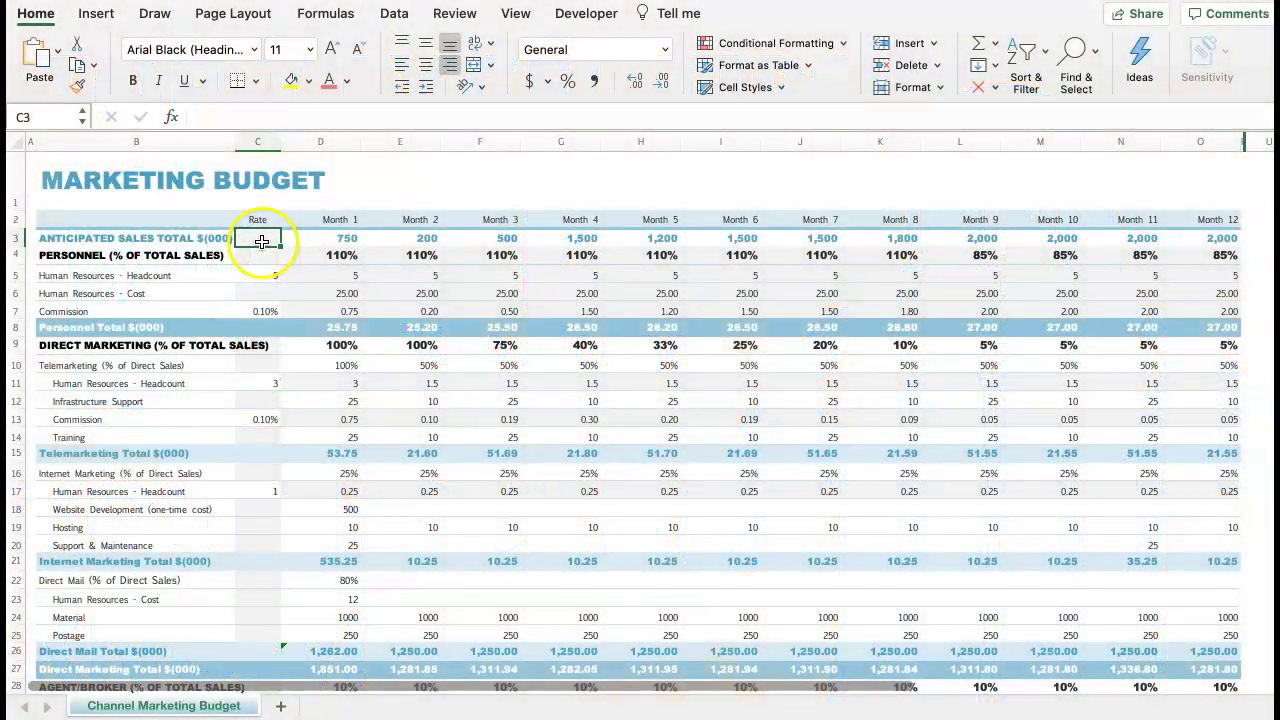
# - Freeze the panes of the marketing budget sheet at cell C3
pyautogui.click(513, 14)
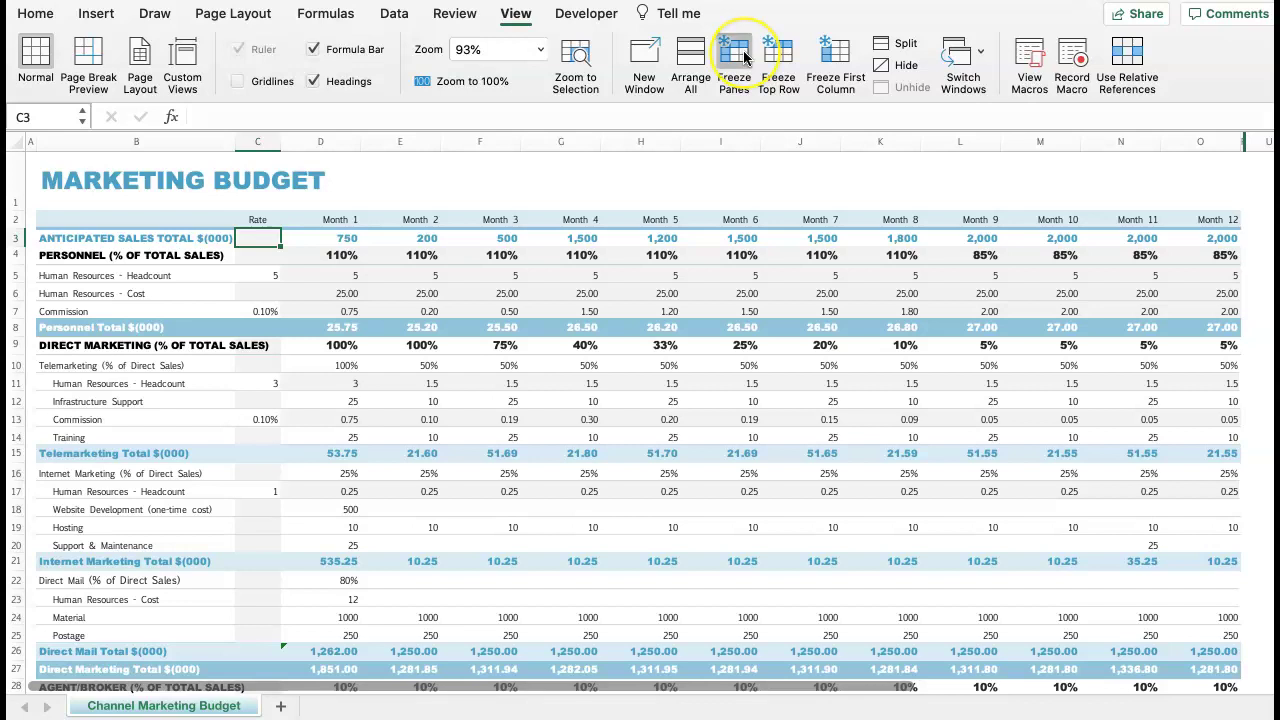
pyautogui.click(744, 57)
pyautogui.scroll(-3, 644, 328)
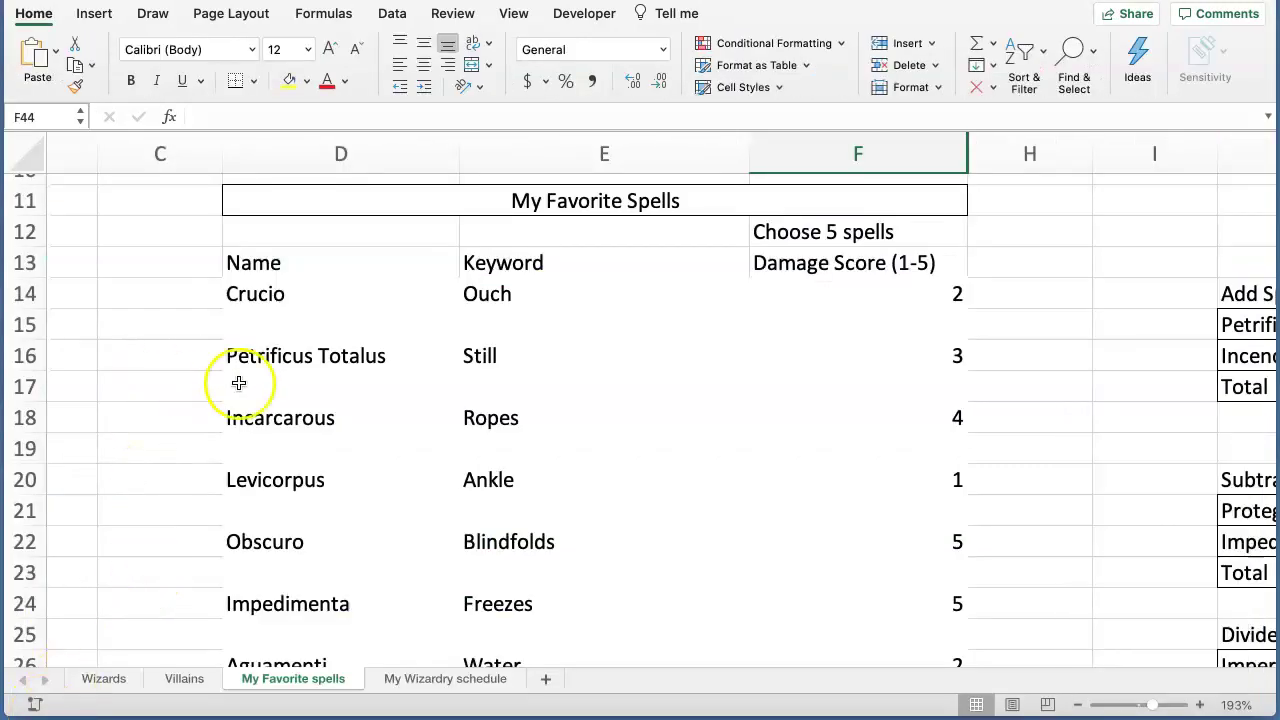
# - Format the Crucio cell (D14) with a yellow fill, bold text and a green font color
pyautogui.click(305, 294)
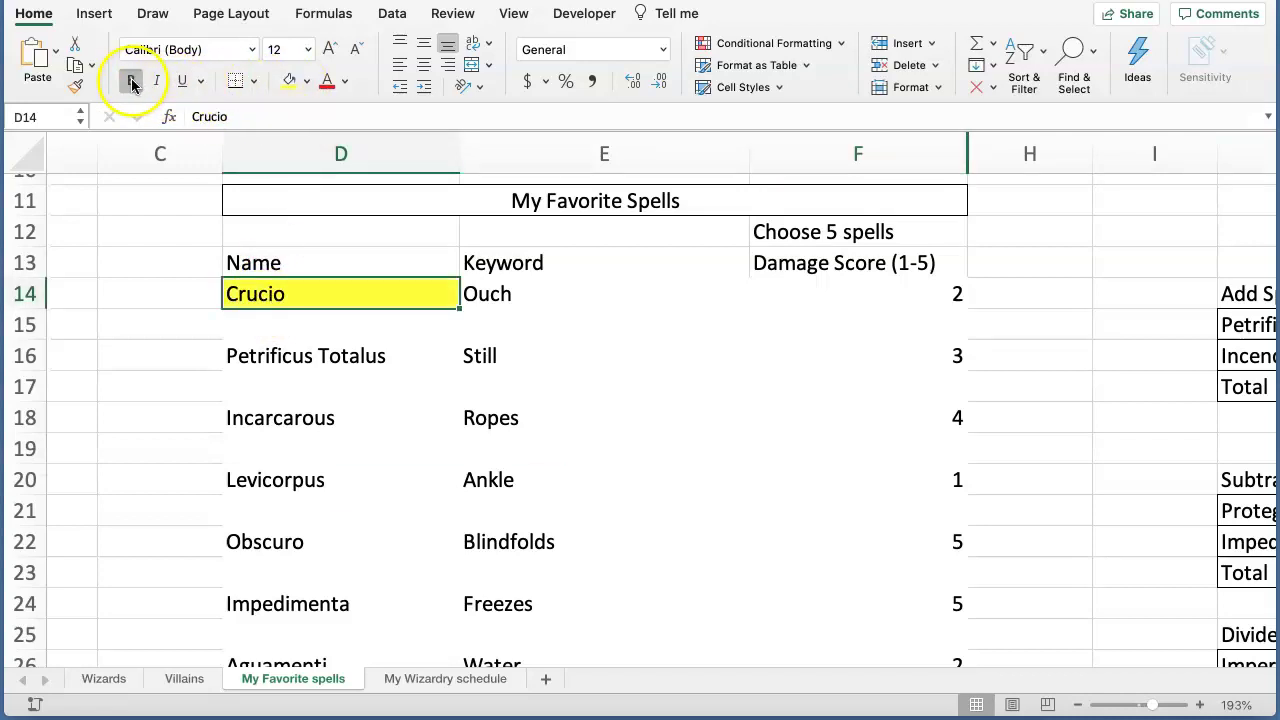
pyautogui.click(343, 85)
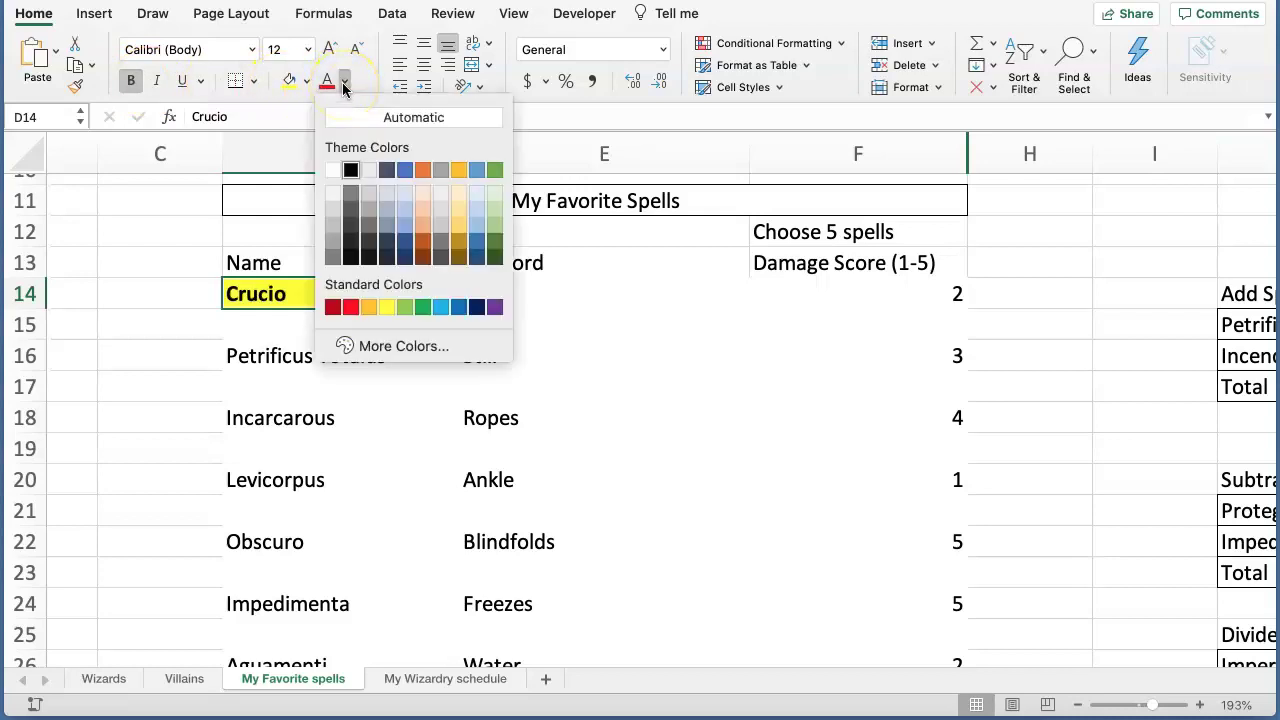
pyautogui.click(495, 172)
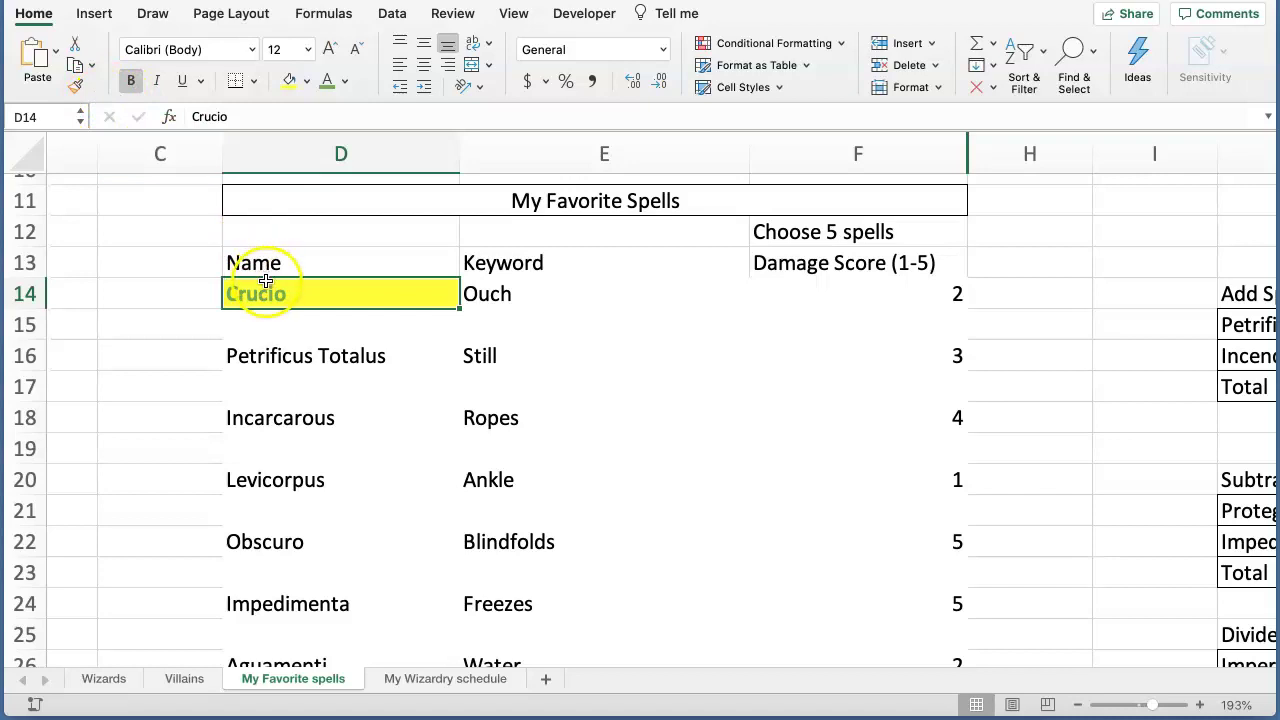
# - Copy the Crucio cell's formatting with Format Painter onto Petrificus Totalus, Levicorpus, Impedimenta, Freezes and Ankle
pyautogui.click(77, 92)
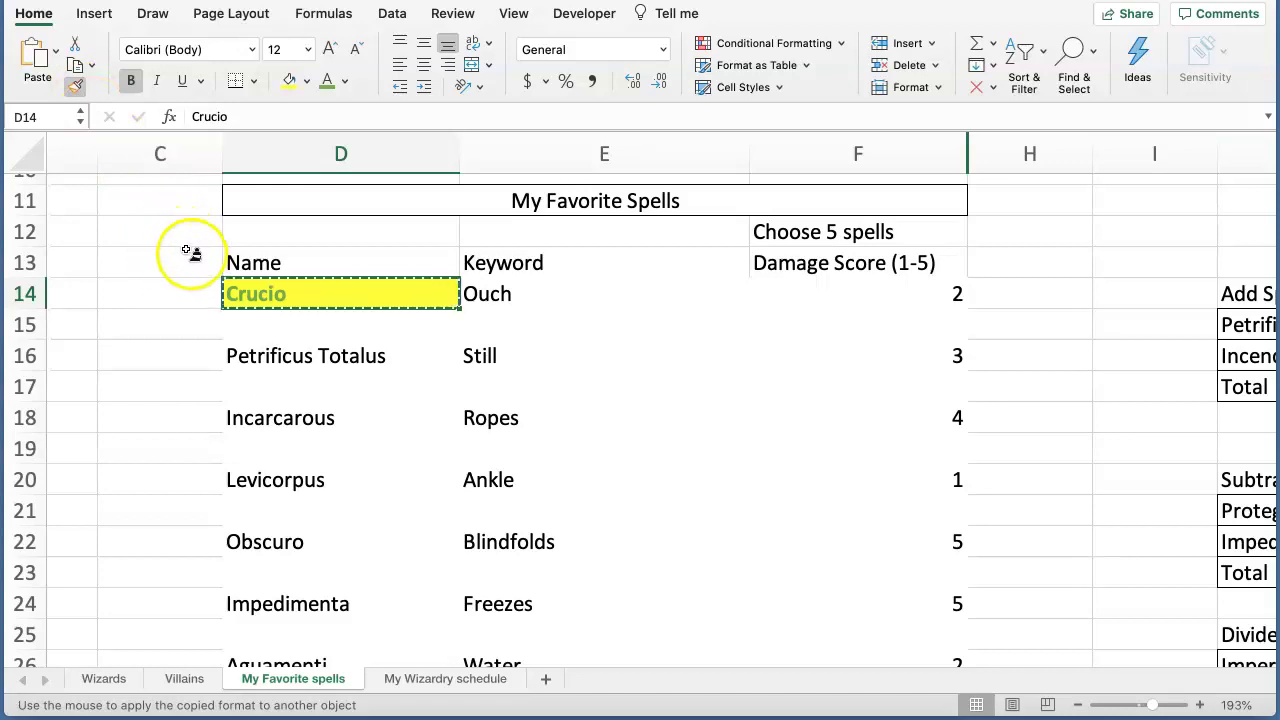
pyautogui.click(269, 367)
pyautogui.click(284, 488)
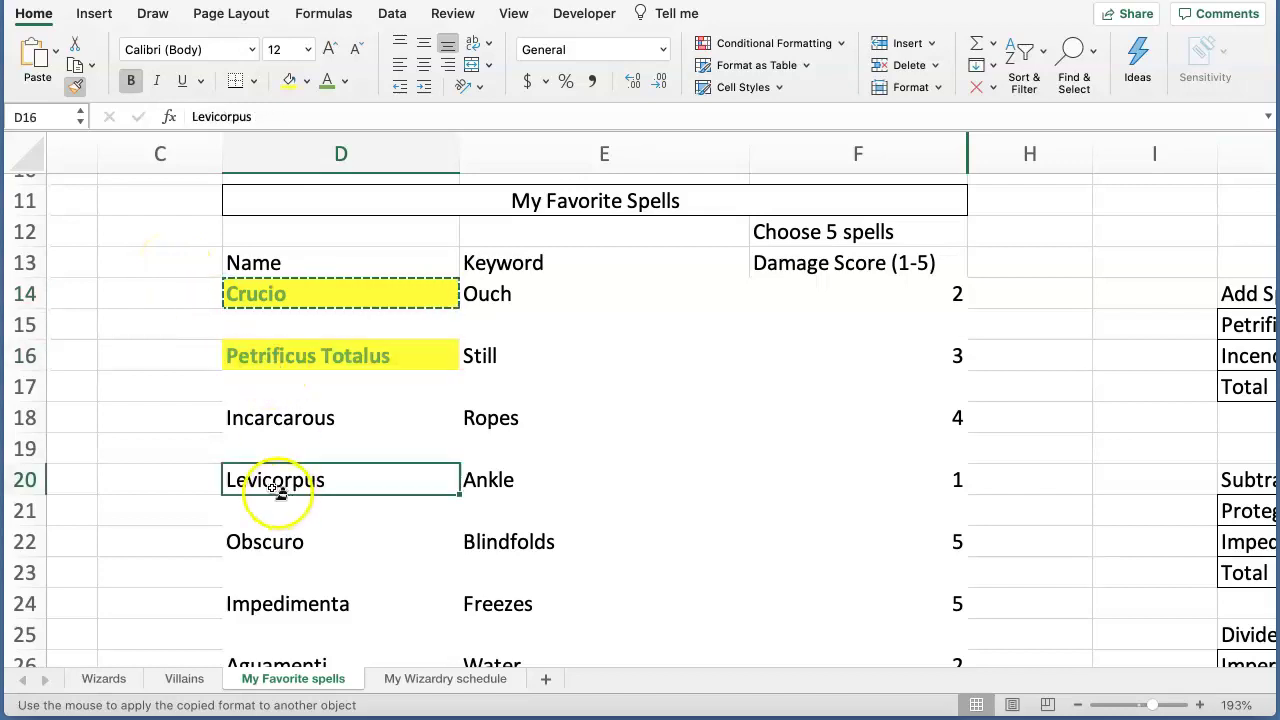
pyautogui.click(275, 615)
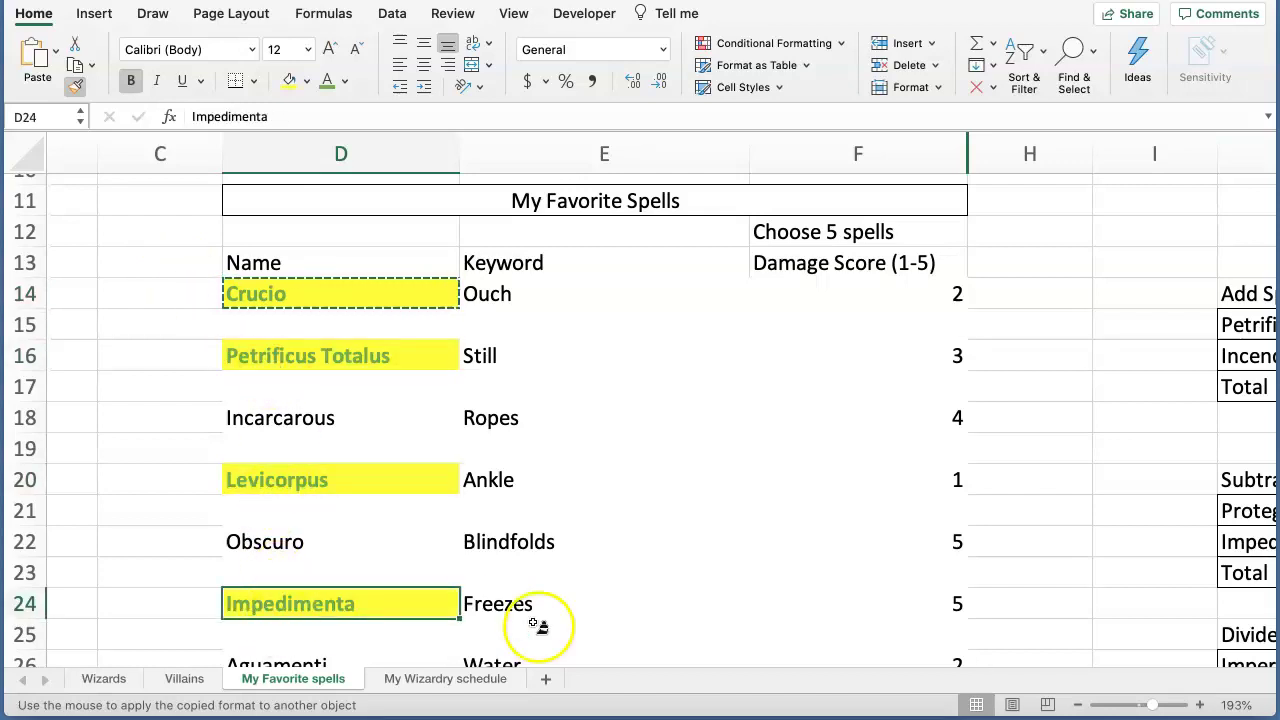
pyautogui.click(541, 615)
pyautogui.click(537, 487)
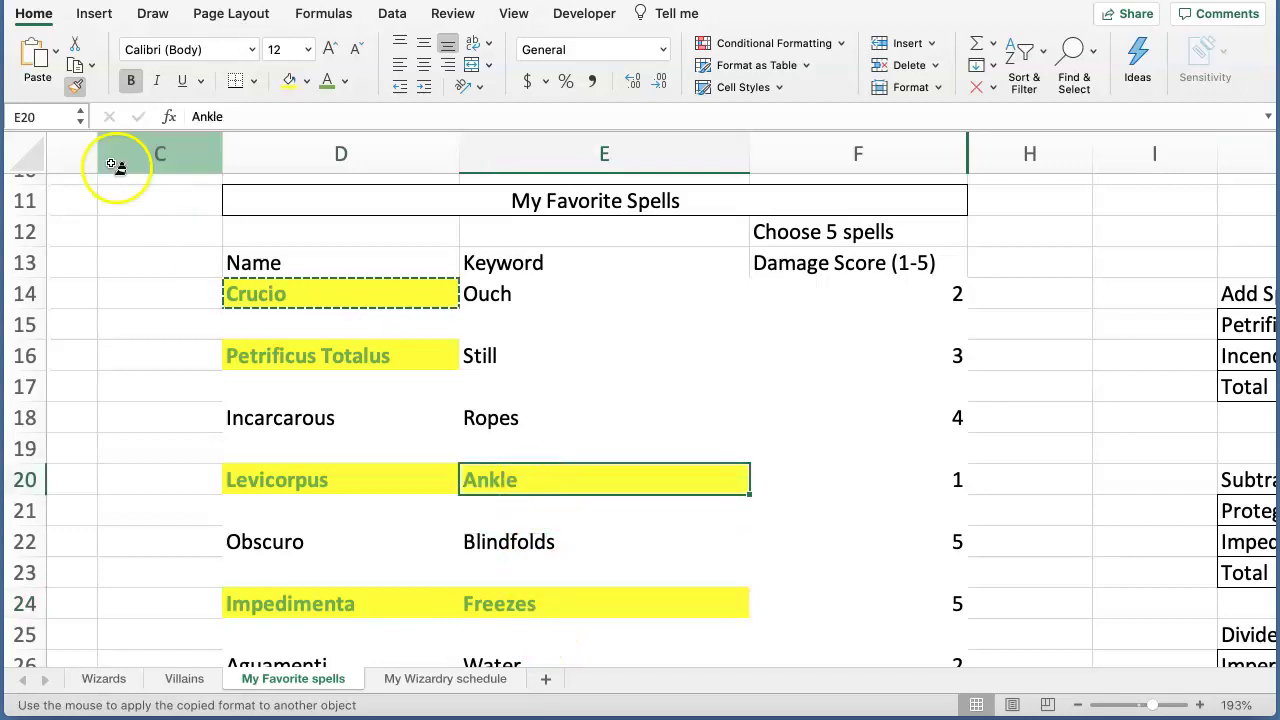
pyautogui.click(74, 88)
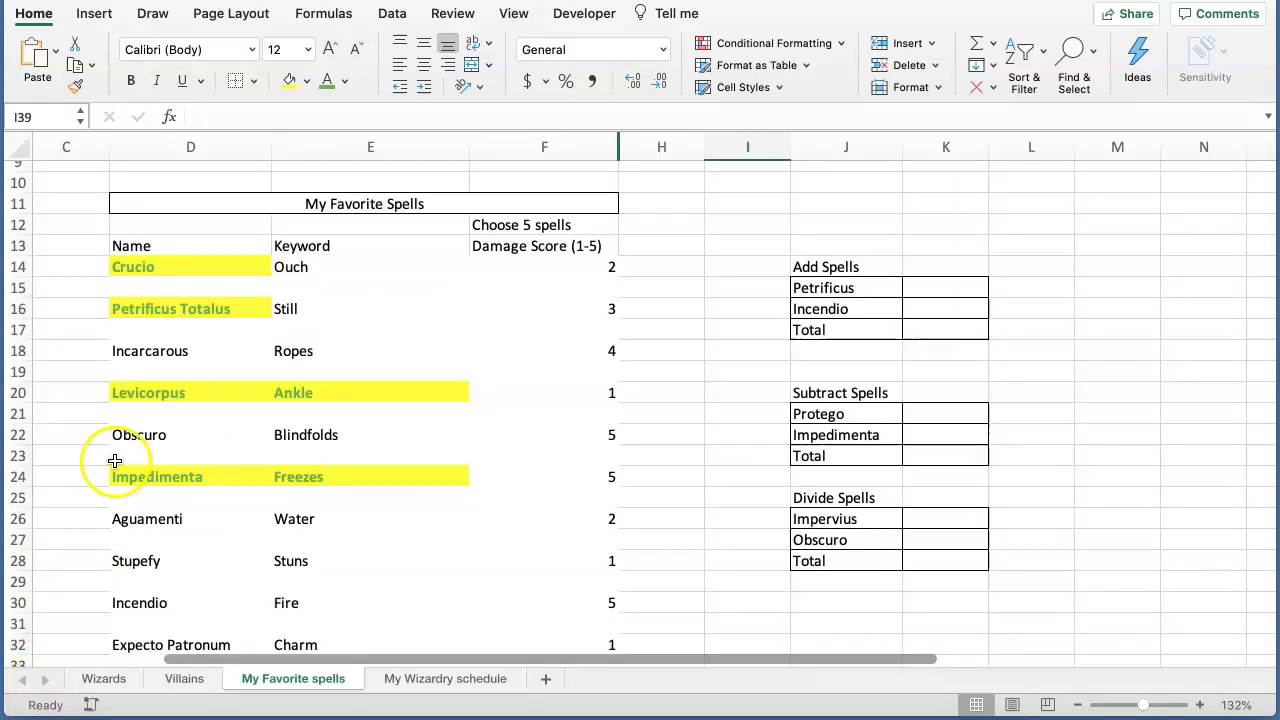
# - Apply All Borders to the header row and the Crucio row, D13:F14
pyautogui.moveTo(137, 249); pyautogui.dragTo(540, 267)
pyautogui.click(255, 81)
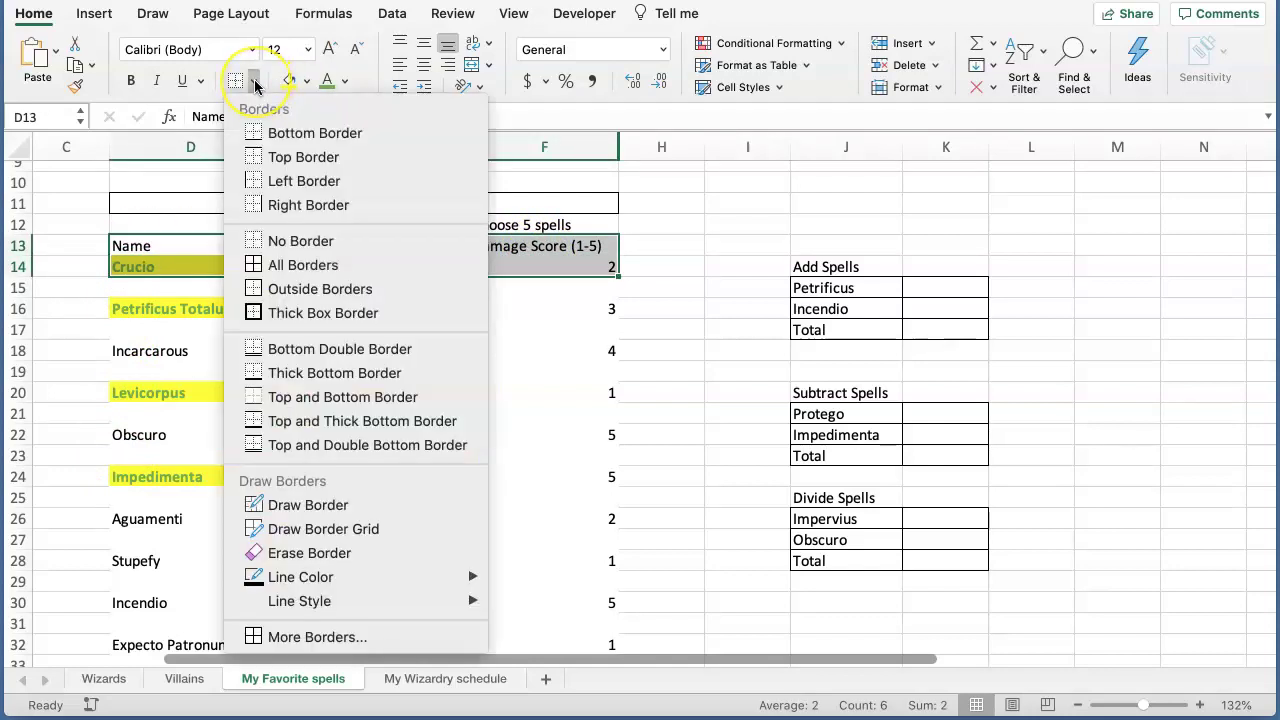
pyautogui.click(290, 266)
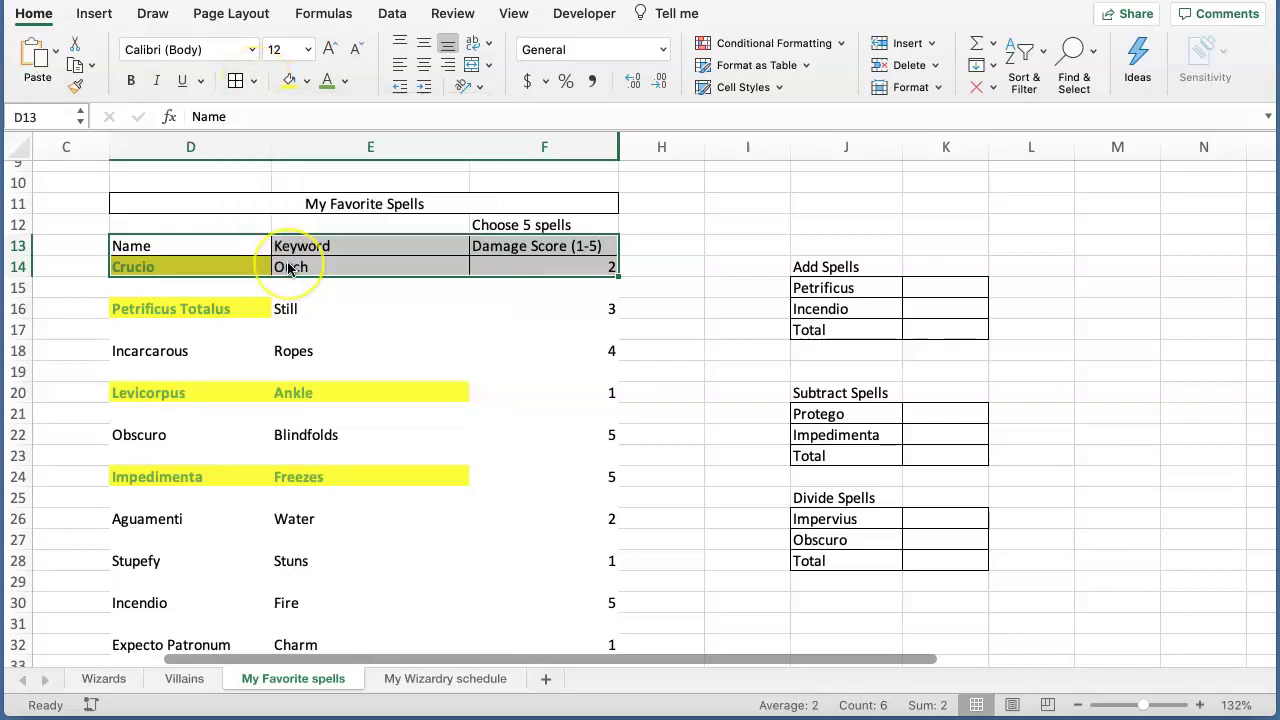
# - Draw a border grid over the rest of the spells table, from row 15 to the Impervius row (D15:F38)
pyautogui.click(203, 306)
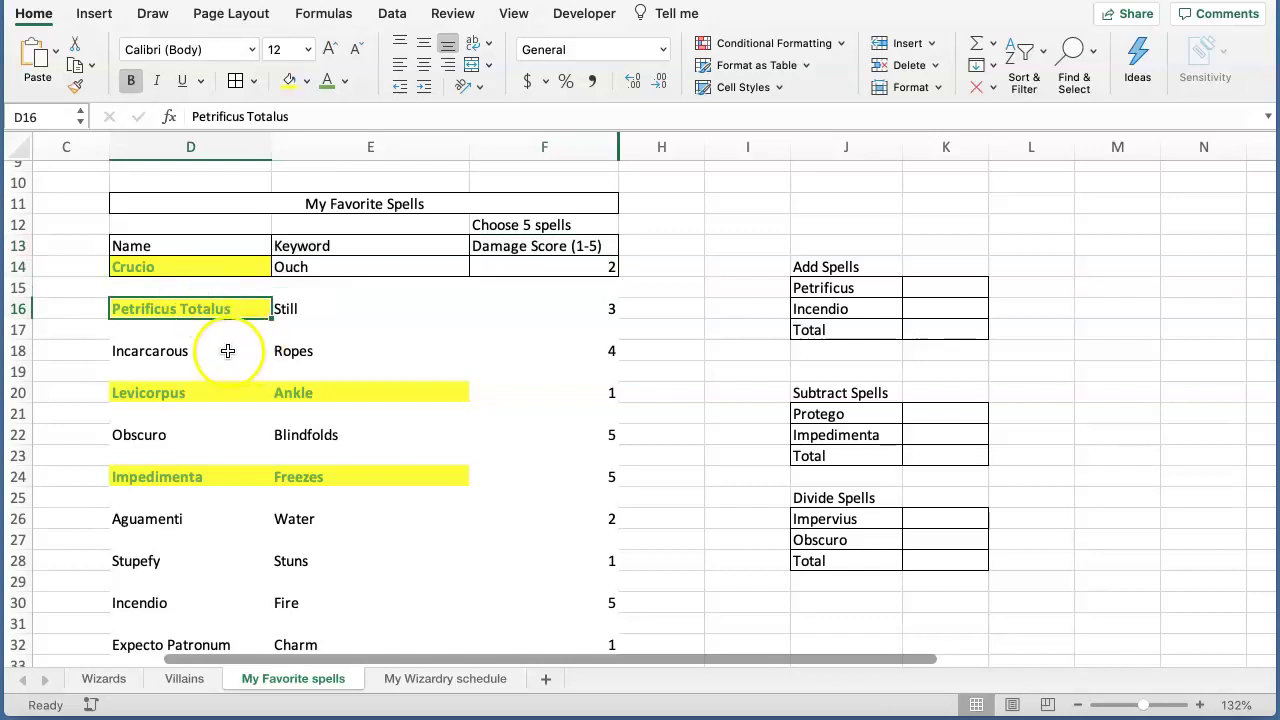
pyautogui.click(1135, 706)
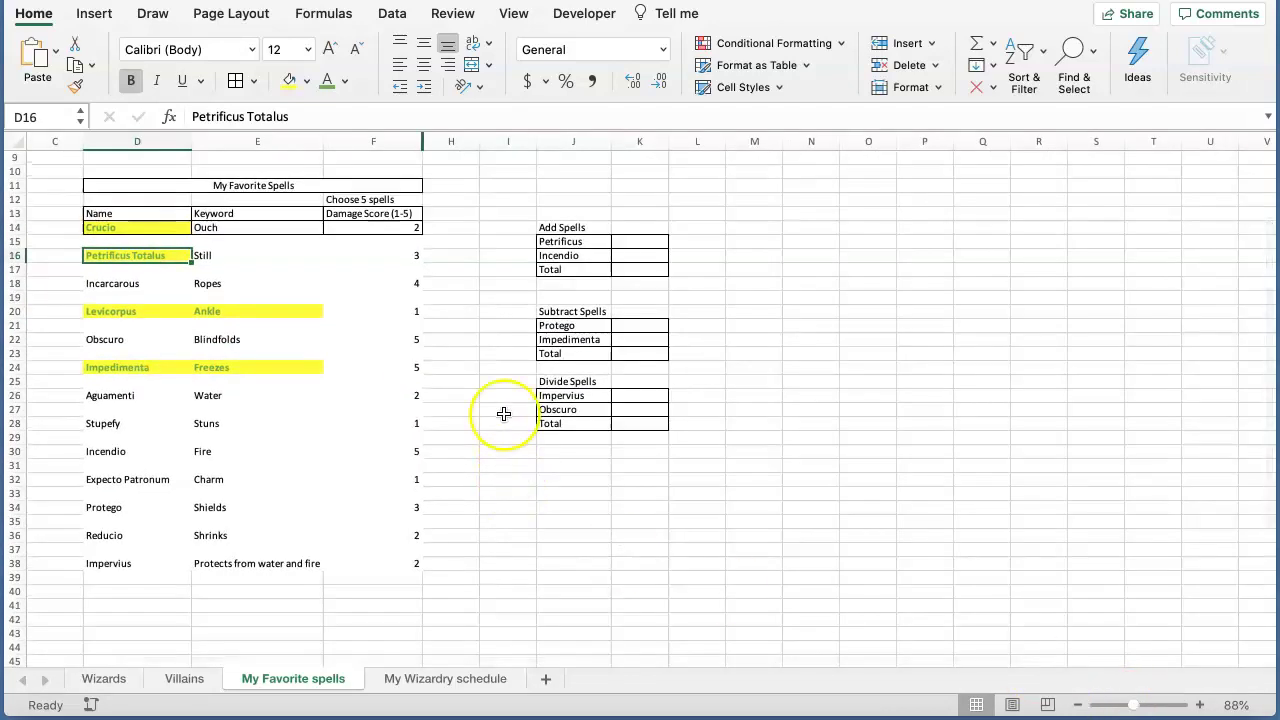
pyautogui.click(255, 82)
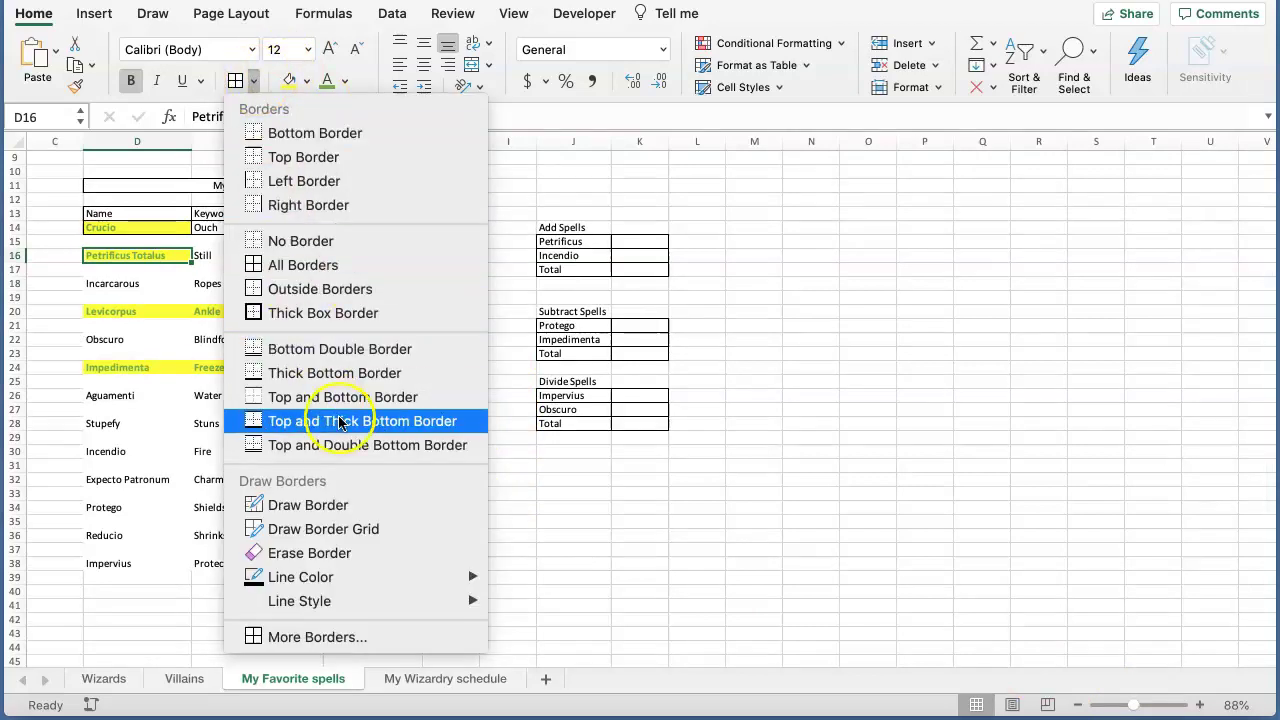
pyautogui.click(384, 530)
pyautogui.moveTo(120, 242)
pyautogui.mouseDown()
pyautogui.moveTo(108, 251)
pyautogui.moveTo(143, 257)
pyautogui.moveTo(310, 378)
pyautogui.moveTo(357, 443)
pyautogui.moveTo(394, 577)
pyautogui.moveTo(392, 563)
pyautogui.mouseUp()
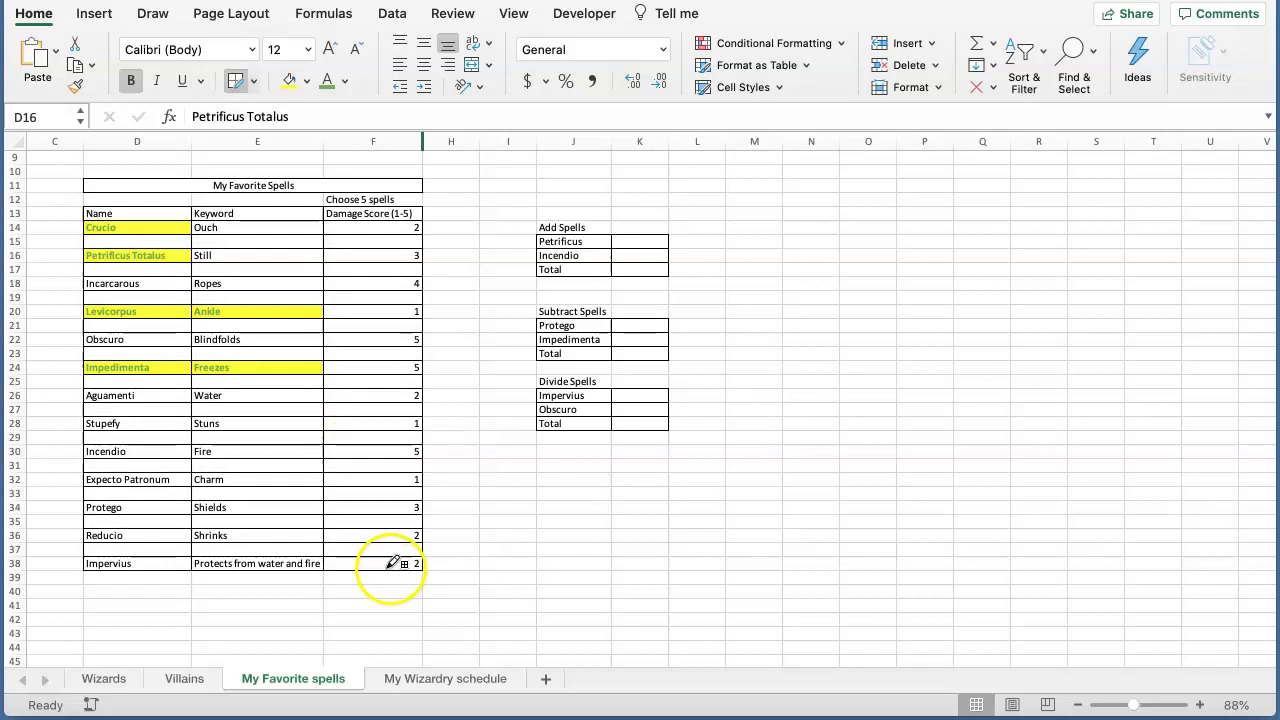
pyautogui.click(240, 90)
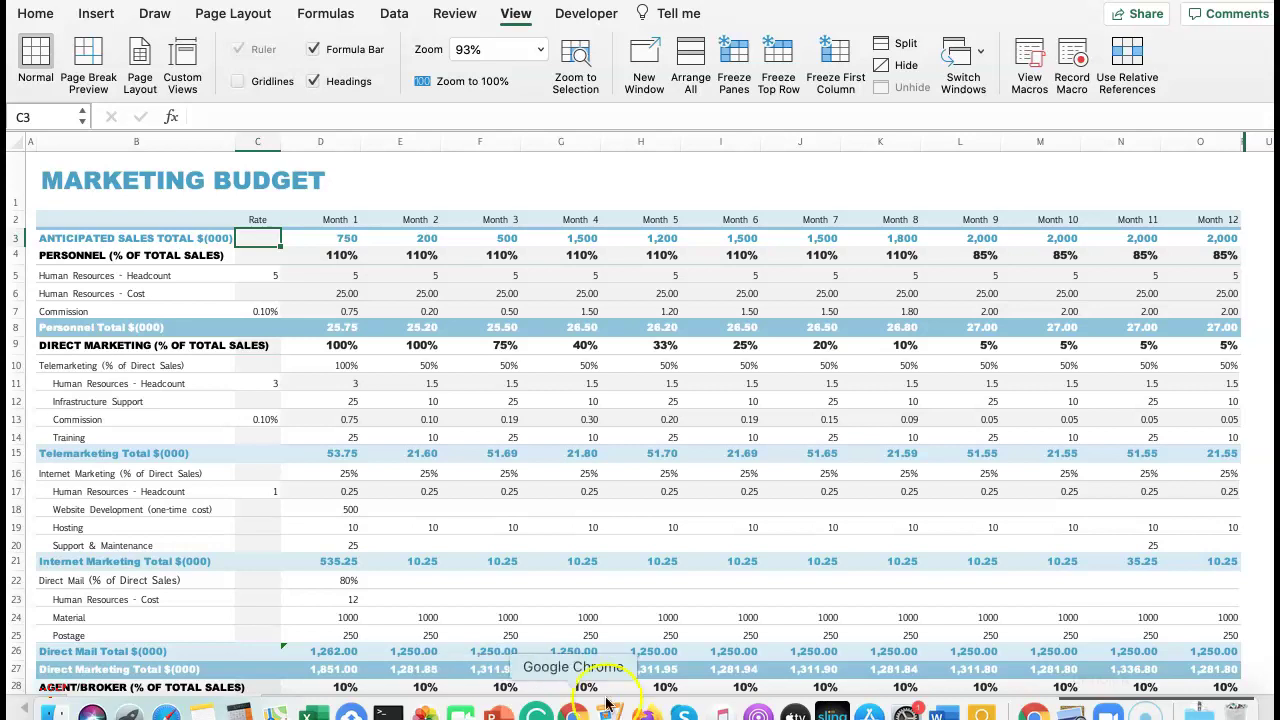
# - Look over the full extent of the marketing budget sheet, zooming out to 65% to view the whole table
pyautogui.scroll(-5, 503, 471)
pyautogui.scroll(5, 508, 471)
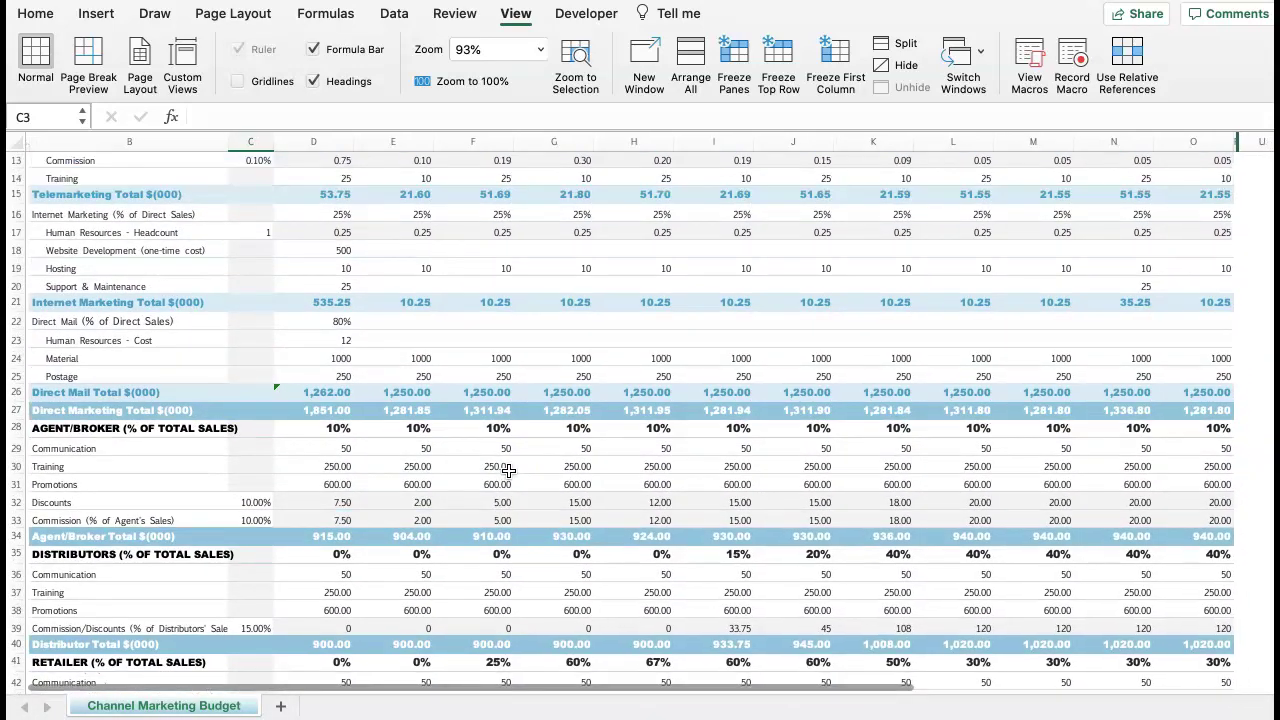
pyautogui.hscroll(3, 508, 471)
pyautogui.scroll(-10, 508, 471)
pyautogui.scroll(5, 508, 471)
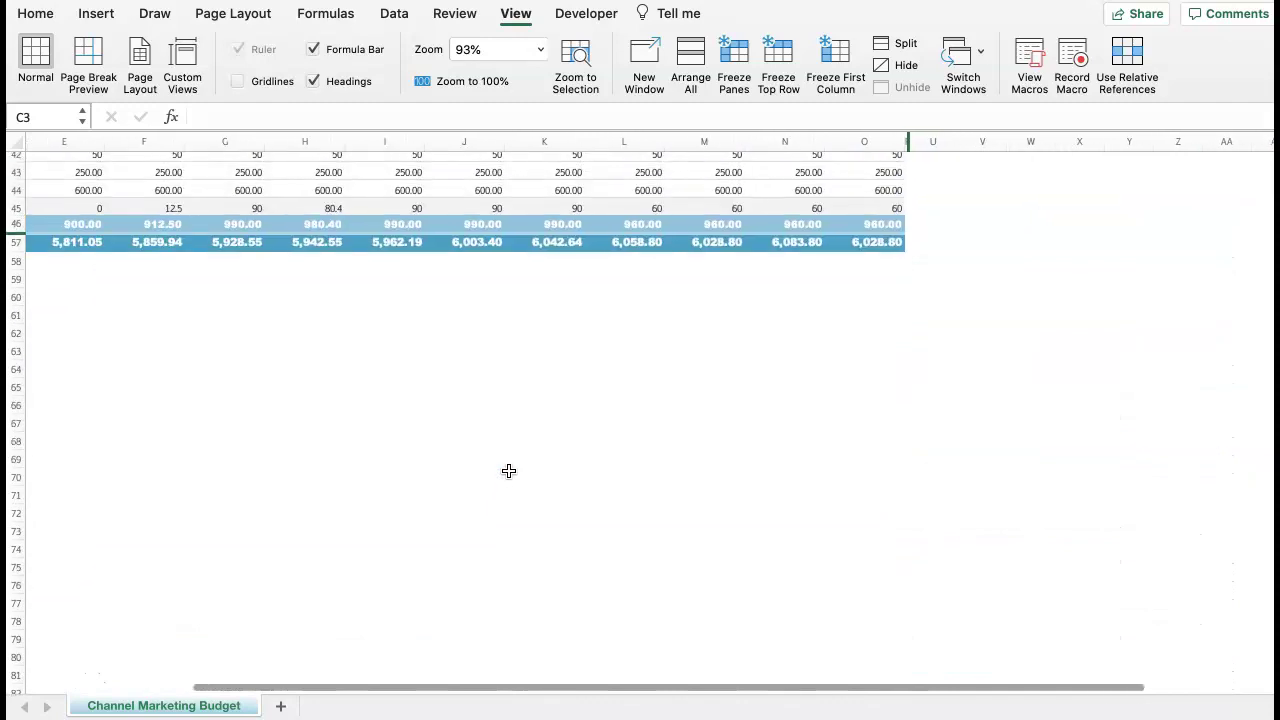
pyautogui.hscroll(-1, 931, 575)
pyautogui.scroll(4, 931, 573)
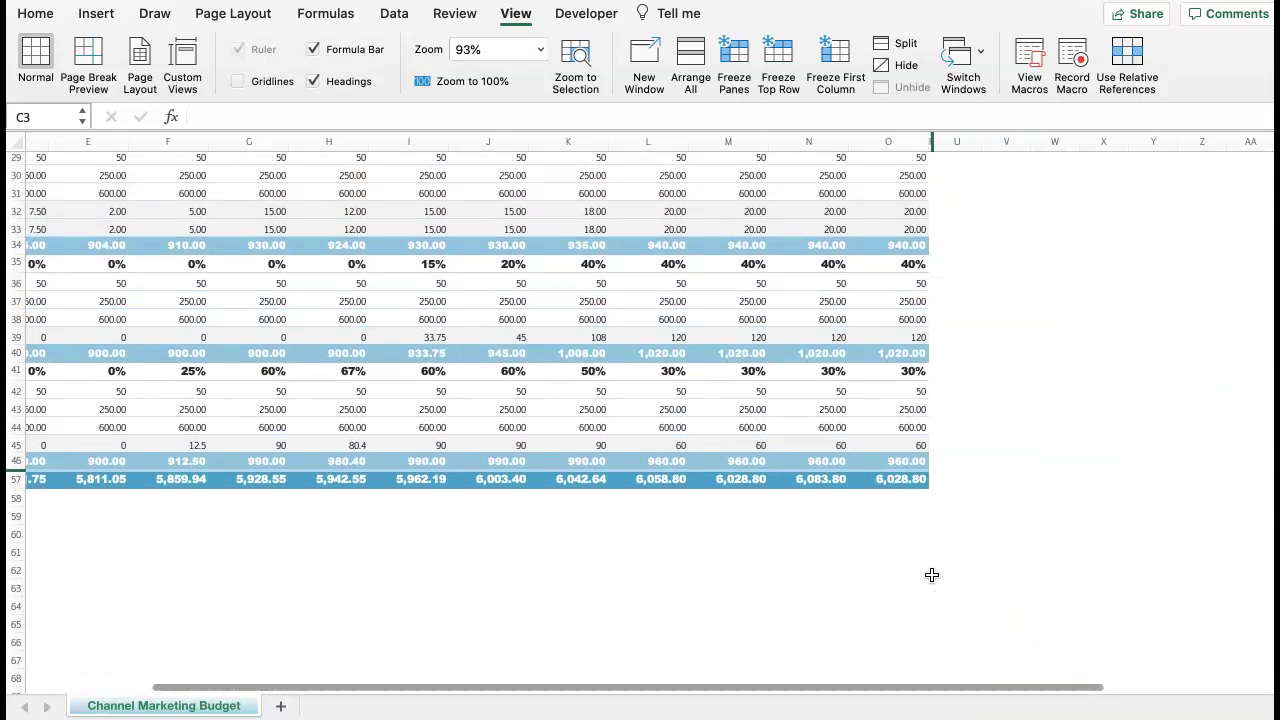
pyautogui.scroll(-3, 829, 514)
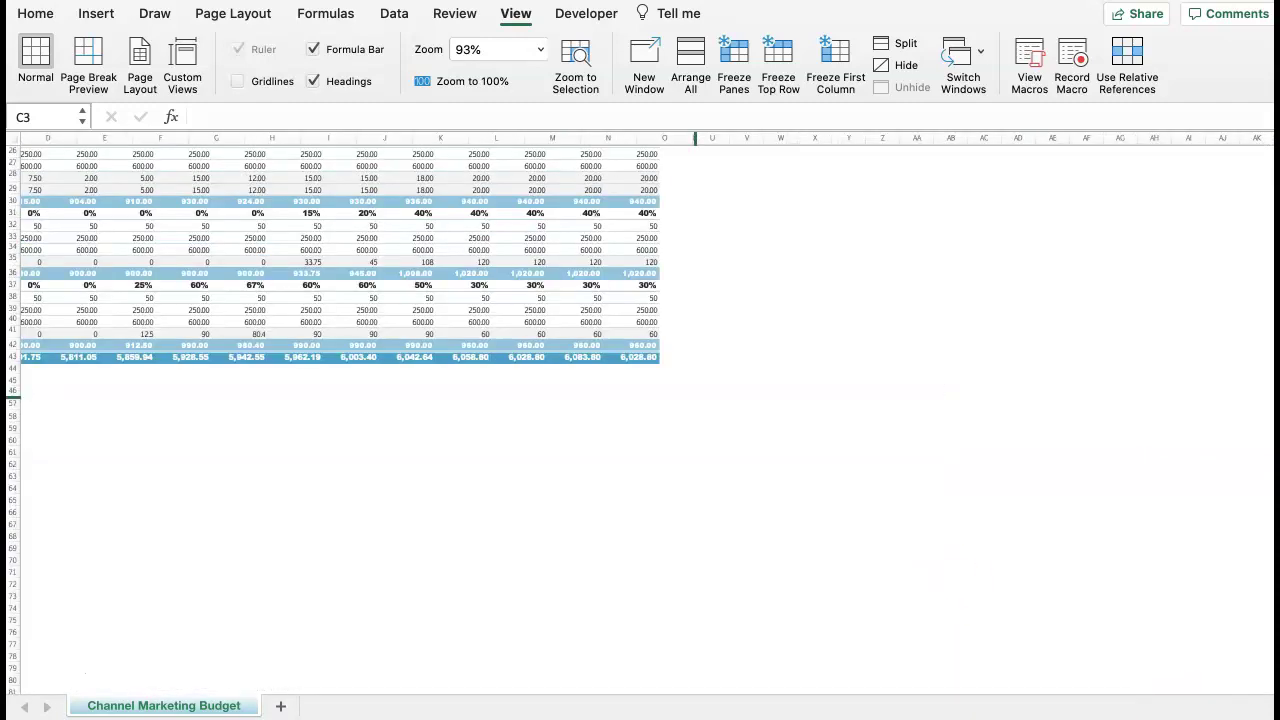
pyautogui.scroll(2, 643, 413)
pyautogui.scroll(5, 643, 413)
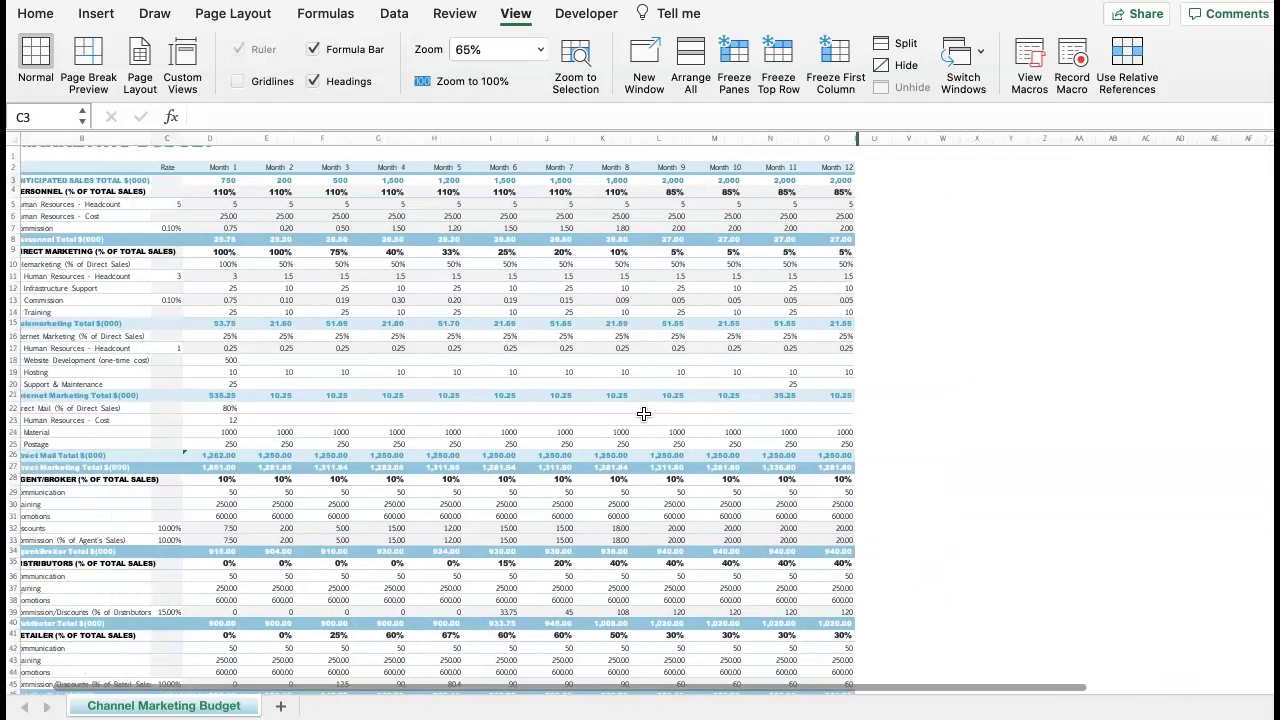
# - Select all the monthly data from the Month 1 header in D2 through Month 12 in the Total Marketing Budget row
pyautogui.click(238, 167)
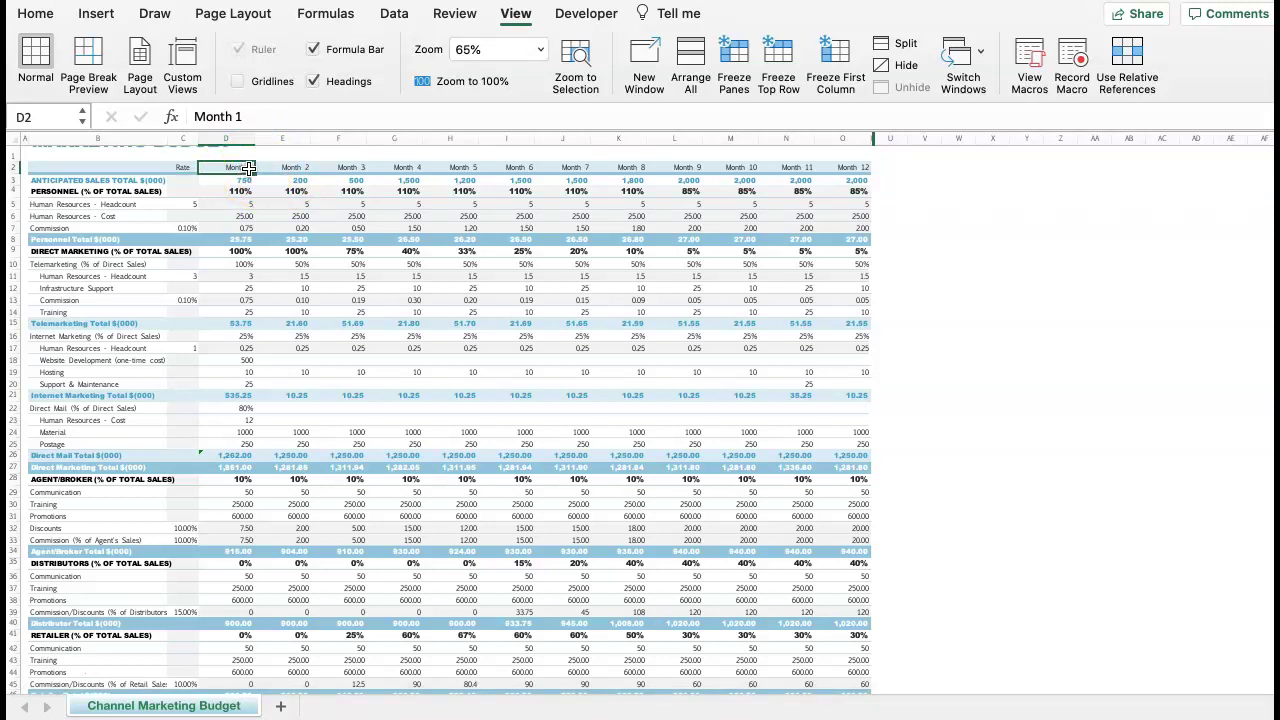
pyautogui.click(237, 183)
pyautogui.press('super+shift+Down')
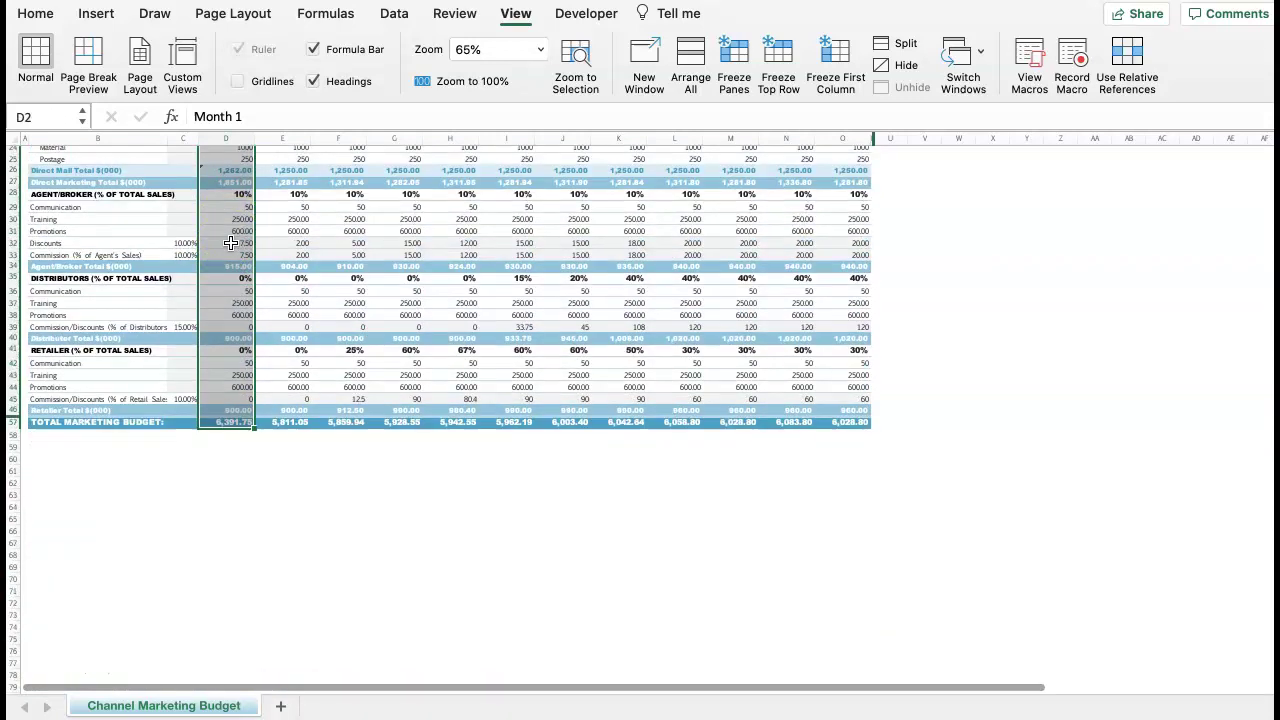
pyautogui.scroll(10, 230, 243)
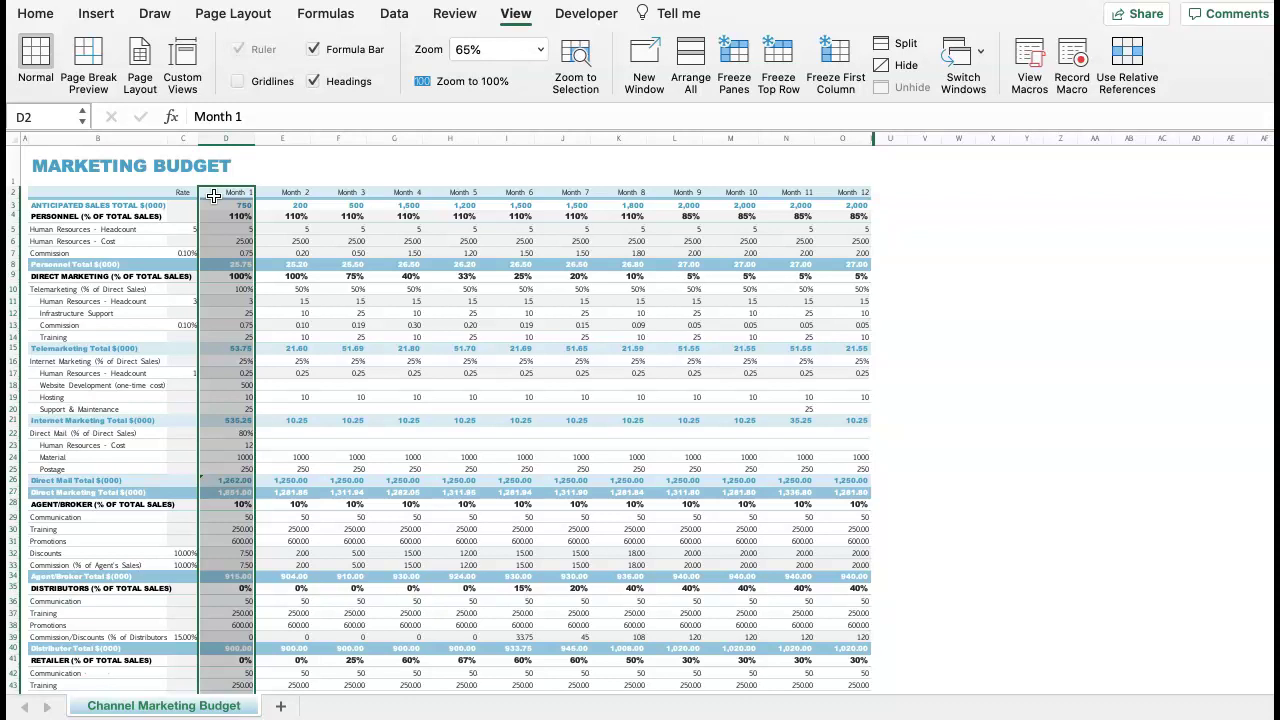
pyautogui.hotkey('ctrl', 'shift', 'End')
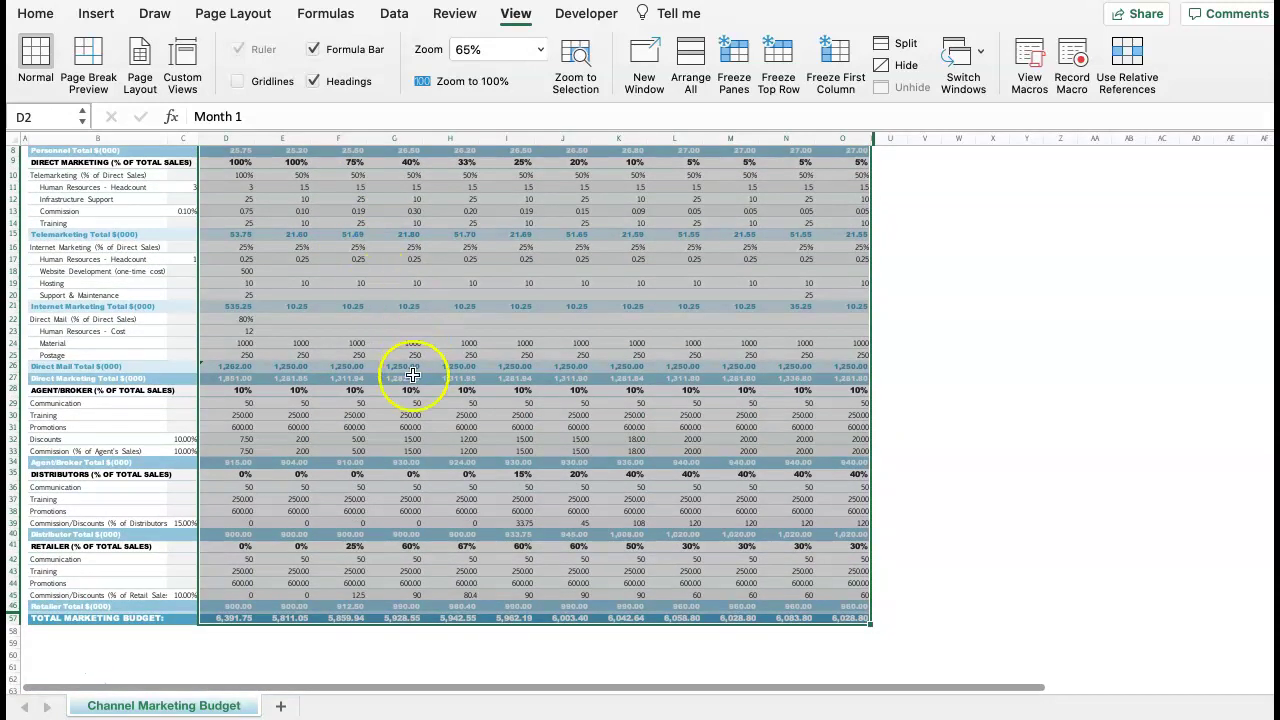
pyautogui.scroll(2, 413, 374)
pyautogui.scroll(1, 413, 374)
pyautogui.scroll(-3, 413, 374)
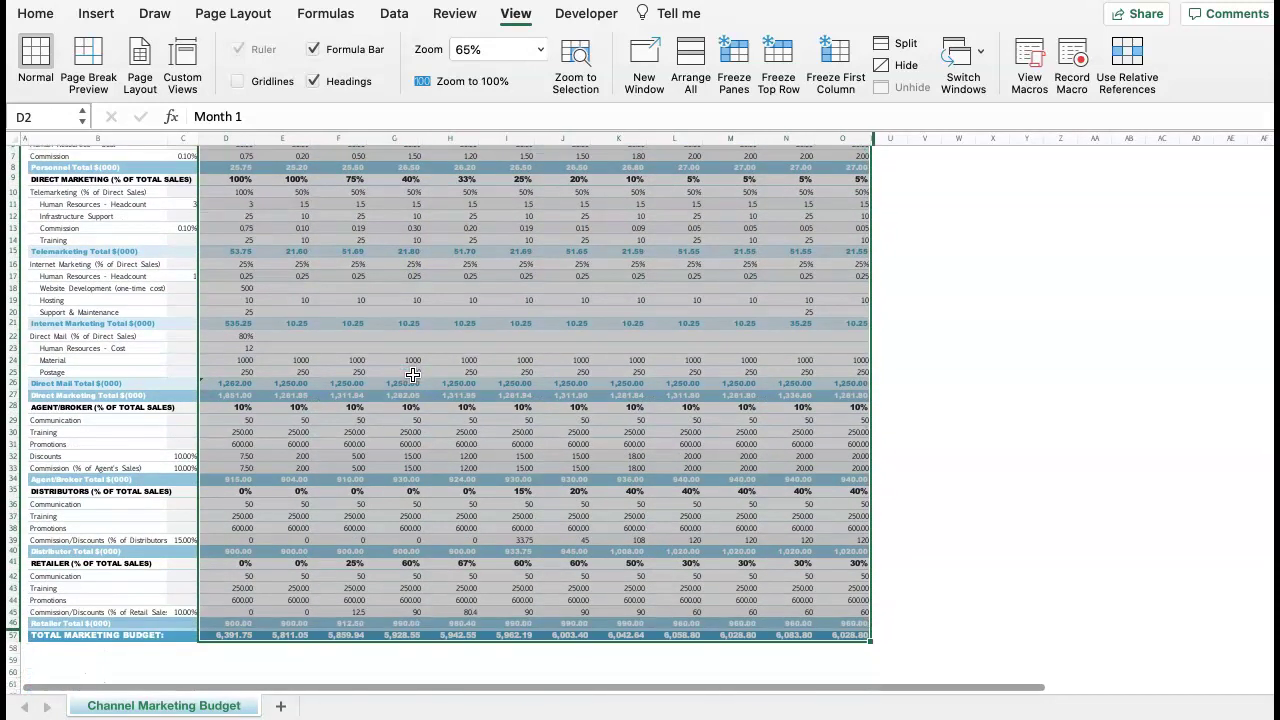
pyautogui.scroll(1, 413, 374)
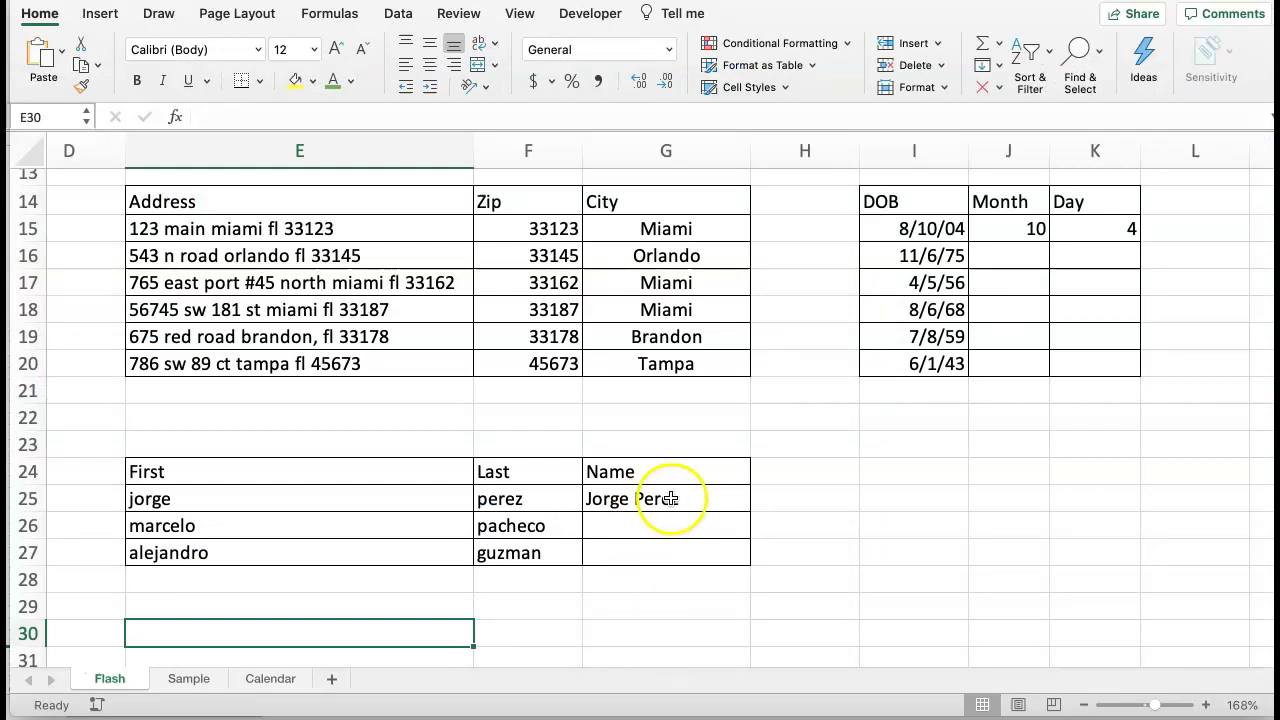
# - Flash Fill the Month column down to row 20 using the example in J15
pyautogui.click(1008, 228)
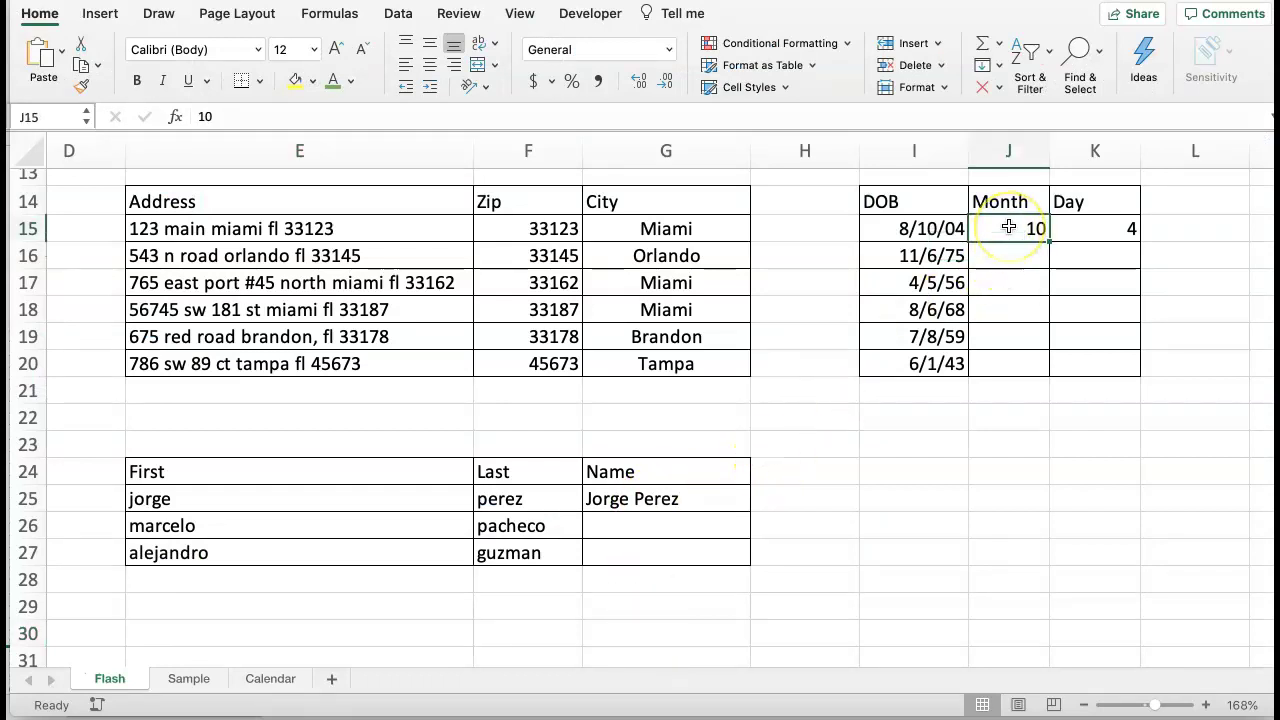
pyautogui.hotkey('ctrl', 'e')
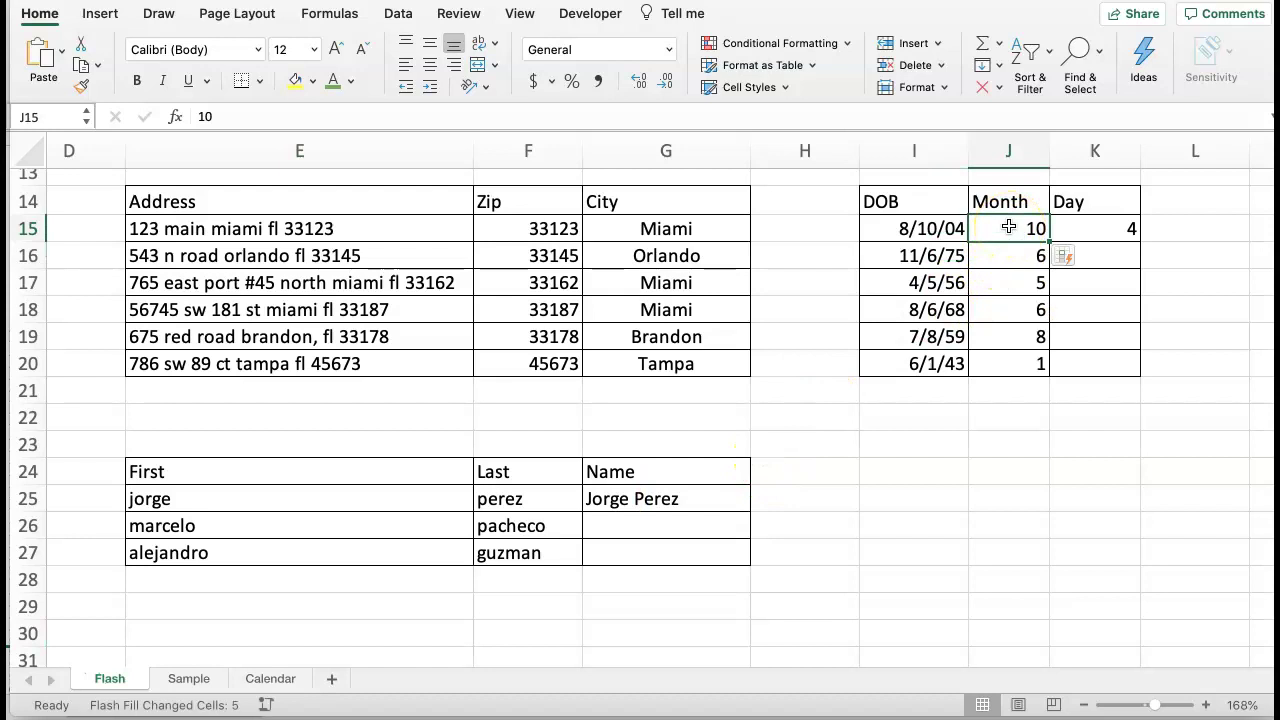
# - Copy the day value in K15 down to K20 with the fill handle, and clear the copied cells K16:K20
pyautogui.click(1113, 231)
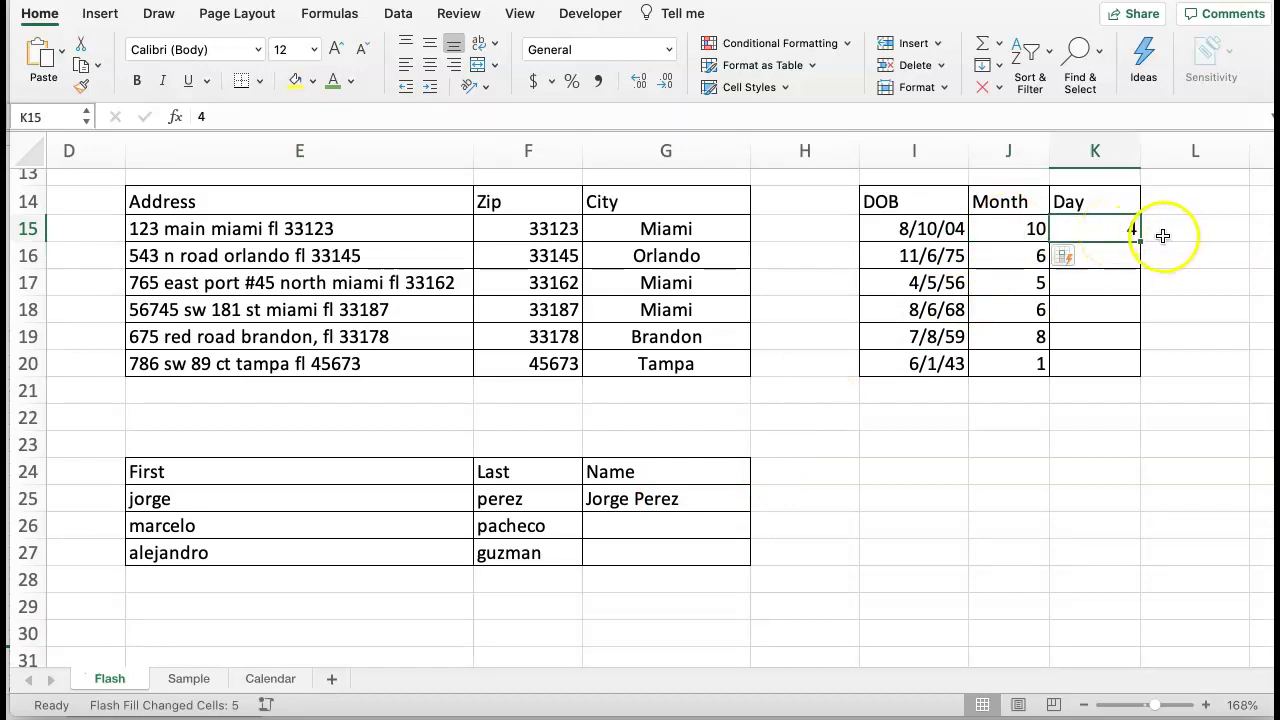
pyautogui.moveTo(1142, 241); pyautogui.dragTo(1146, 374)
pyautogui.click(1129, 261)
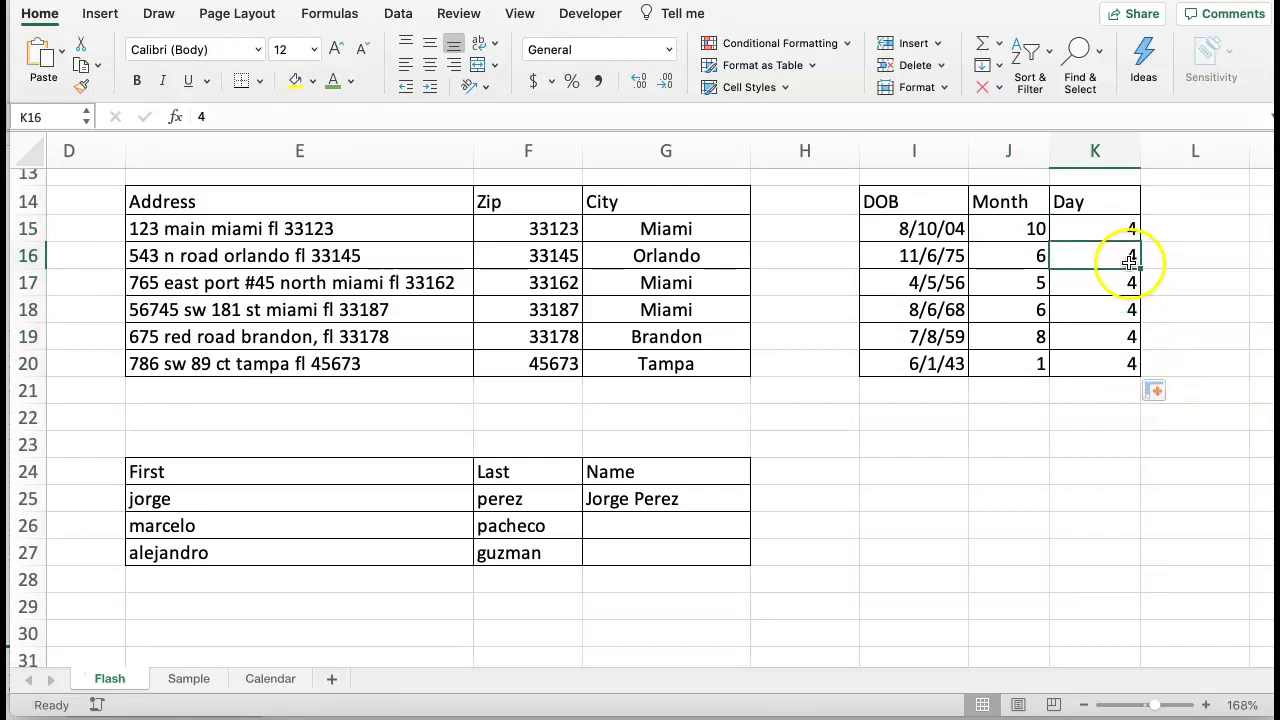
pyautogui.moveTo(1129, 261); pyautogui.dragTo(1129, 362)
pyautogui.press('Delete')
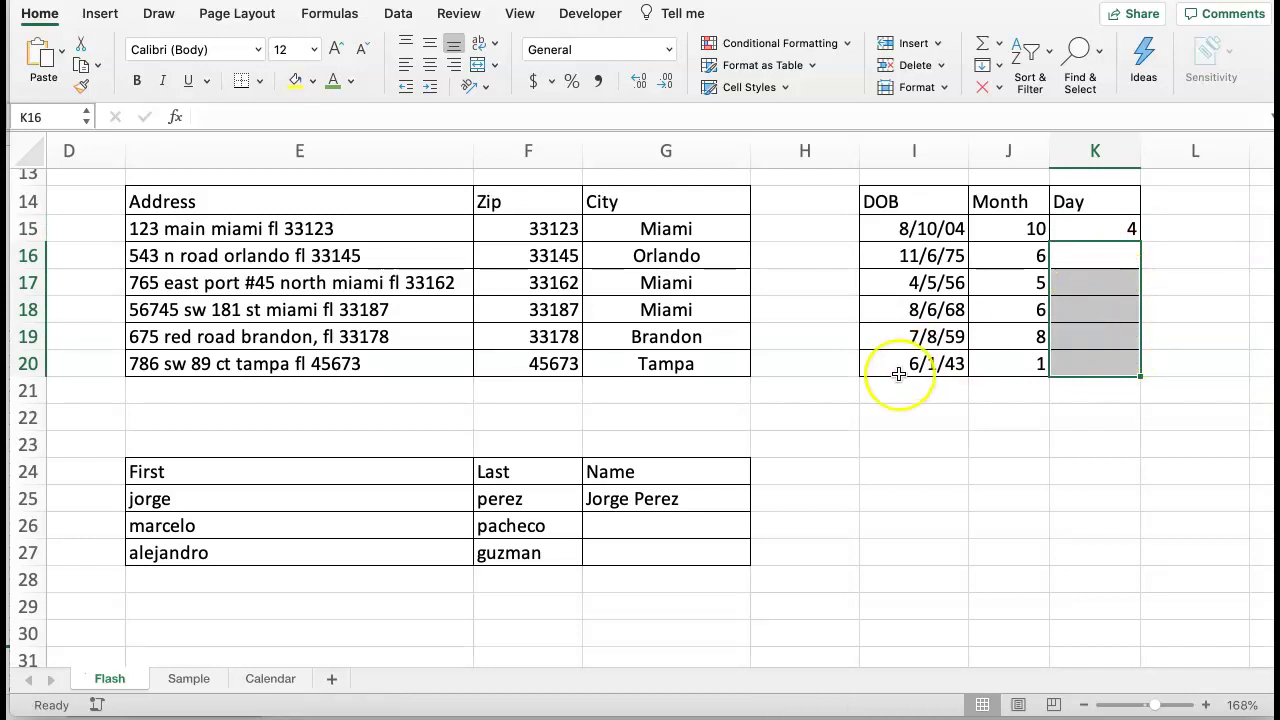
# - Flash Fill the Day column using the example in K15
pyautogui.click(1082, 226)
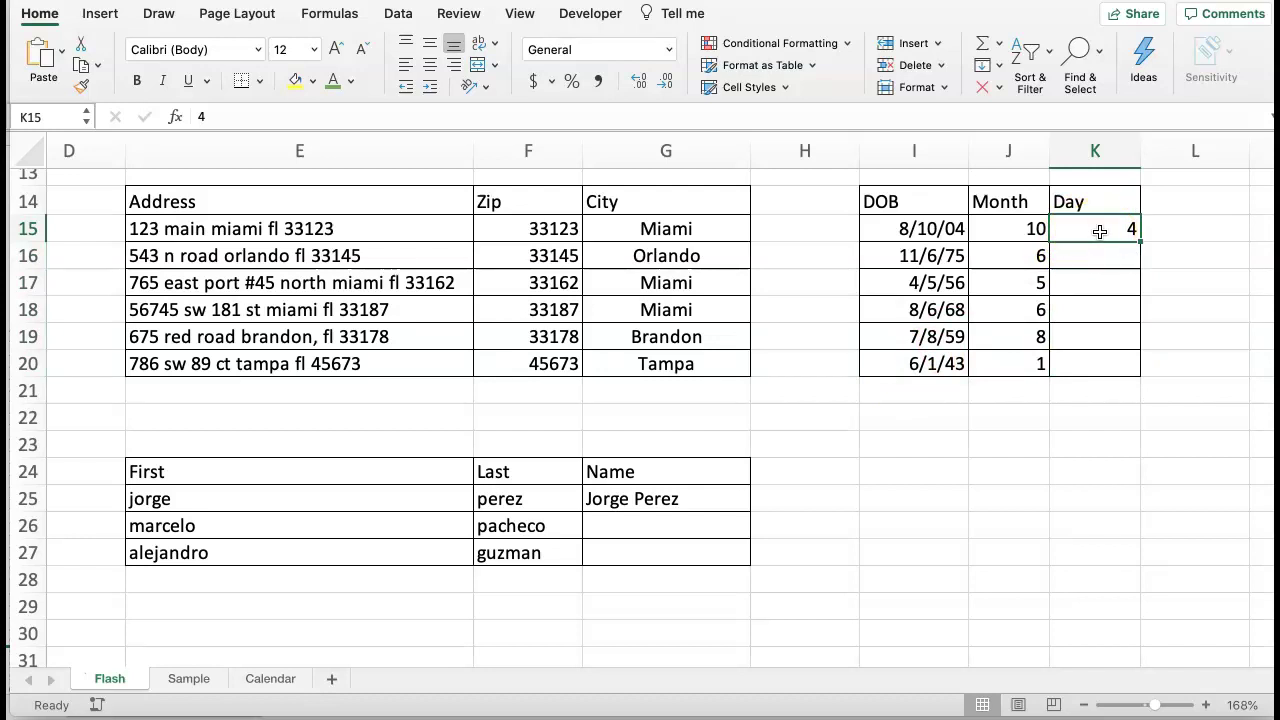
pyautogui.hotkey('ctrl', 'e')
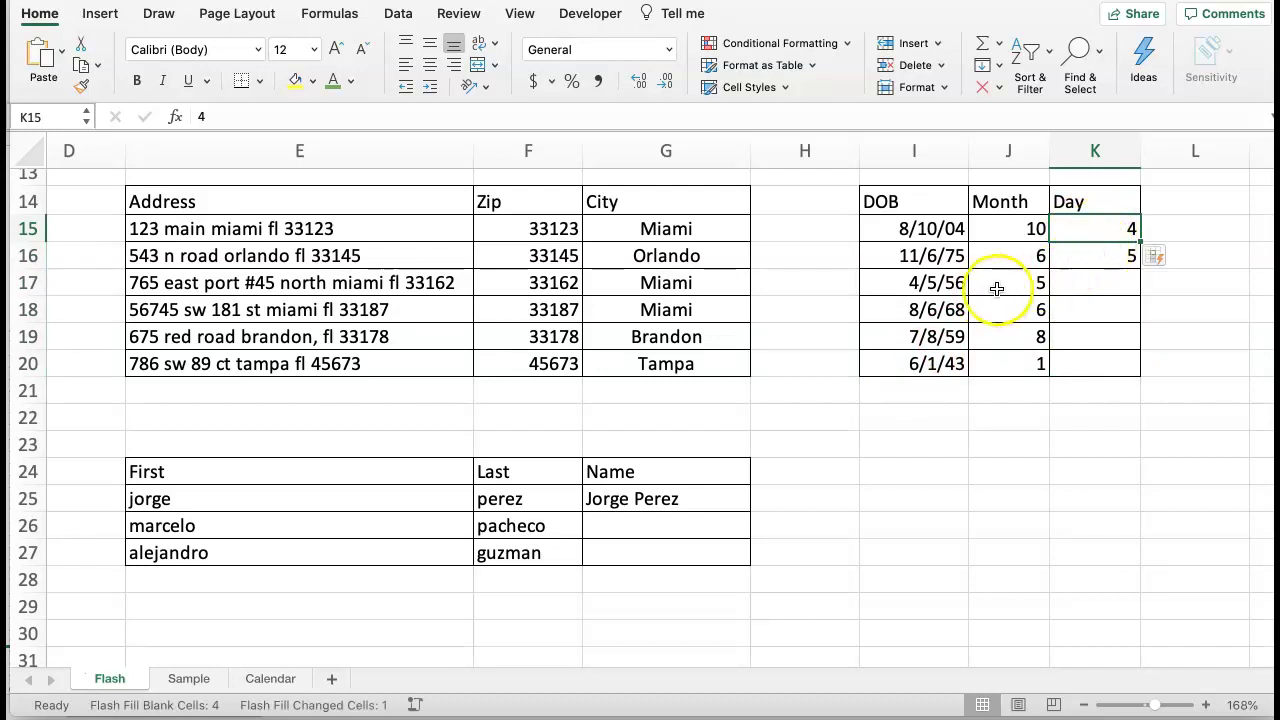
# - Flash Fill the Name column down to row 27 using the example full name in G25
pyautogui.click(1006, 254)
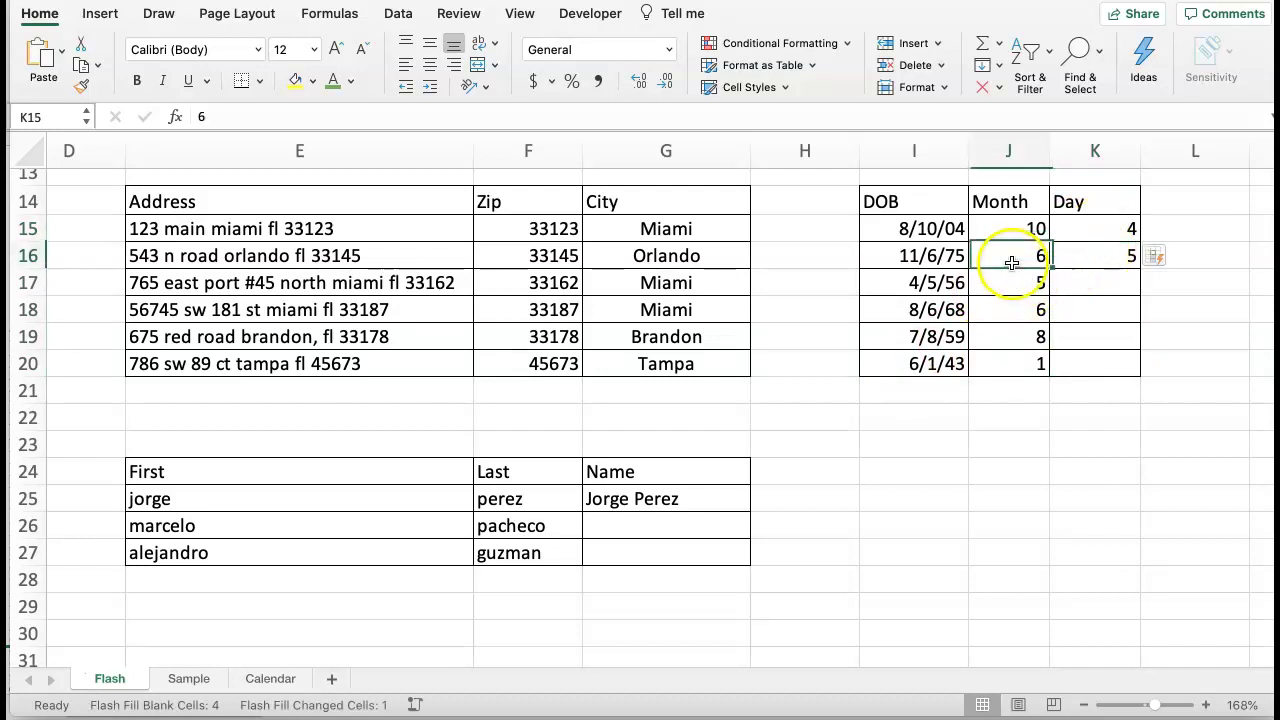
pyautogui.click(655, 498)
pyautogui.click(369, 500)
pyautogui.click(498, 494)
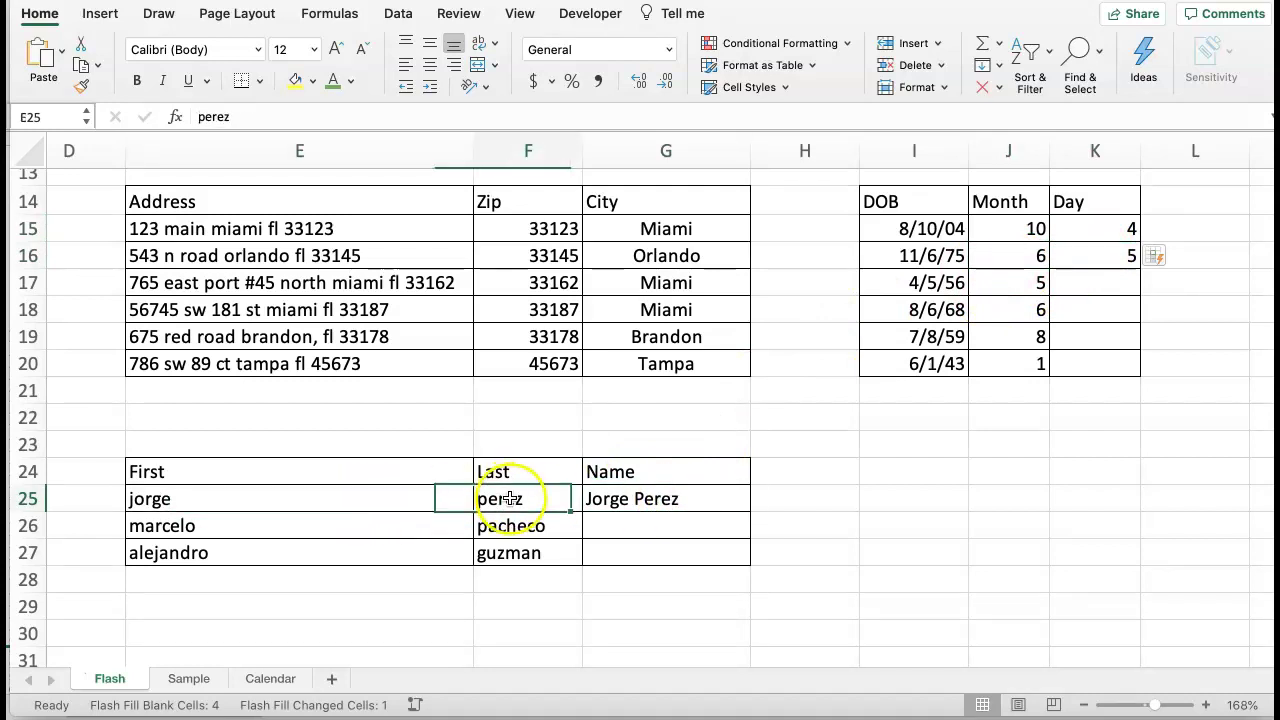
pyautogui.click(726, 494)
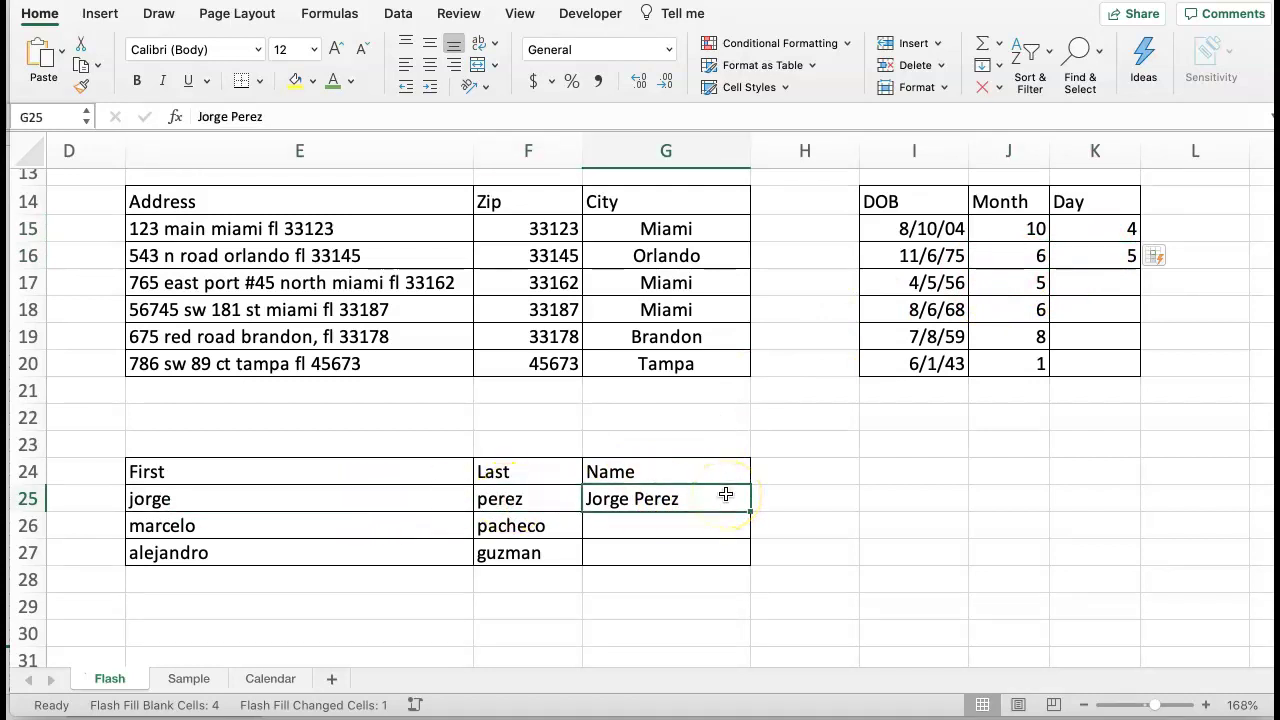
pyautogui.doubleClick(735, 502)
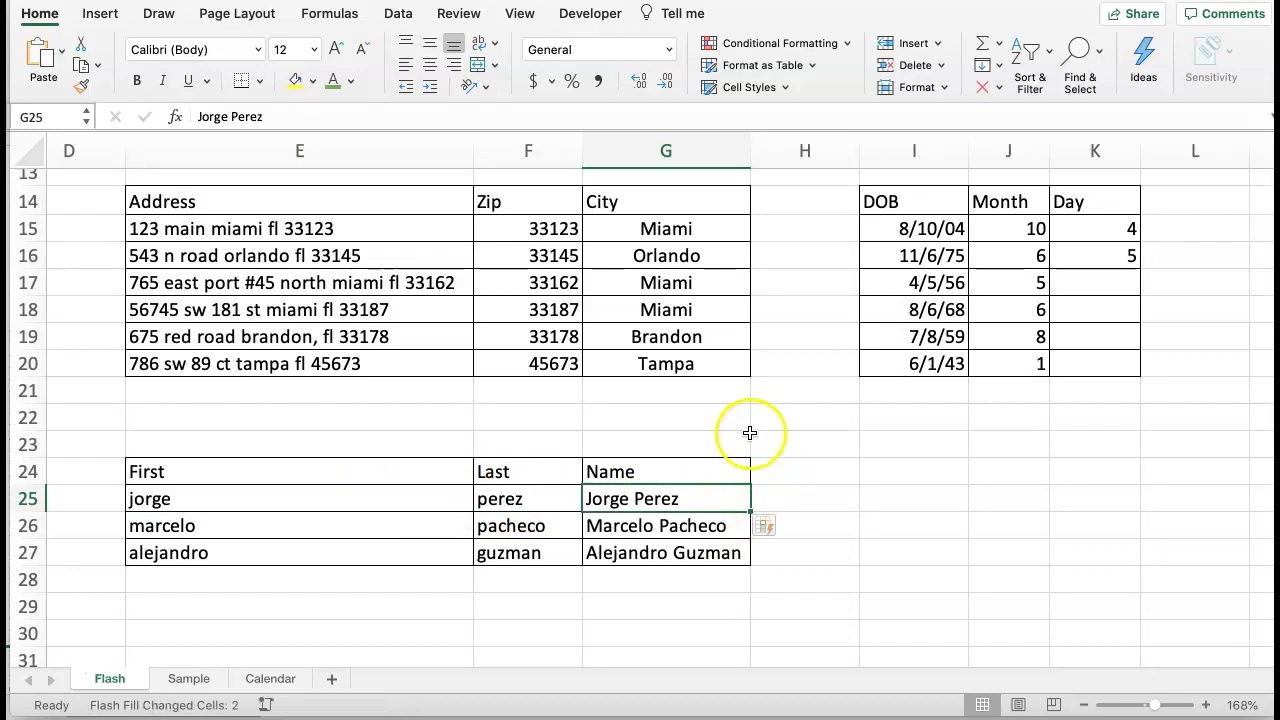
# - Enter S as the Size for the first product in E4 and Flash Fill the Size column down to row 11
pyautogui.scroll(6, 746, 430)
pyautogui.hscroll(-1, 750, 432)
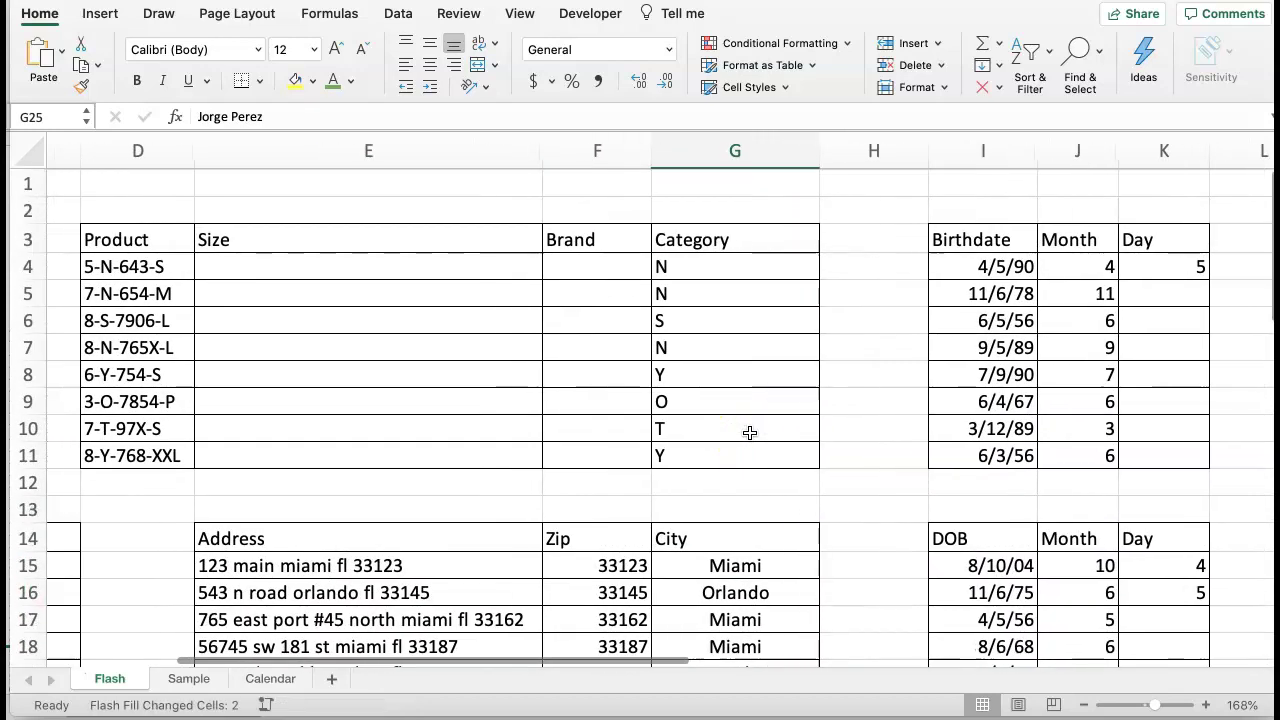
pyautogui.click(163, 265)
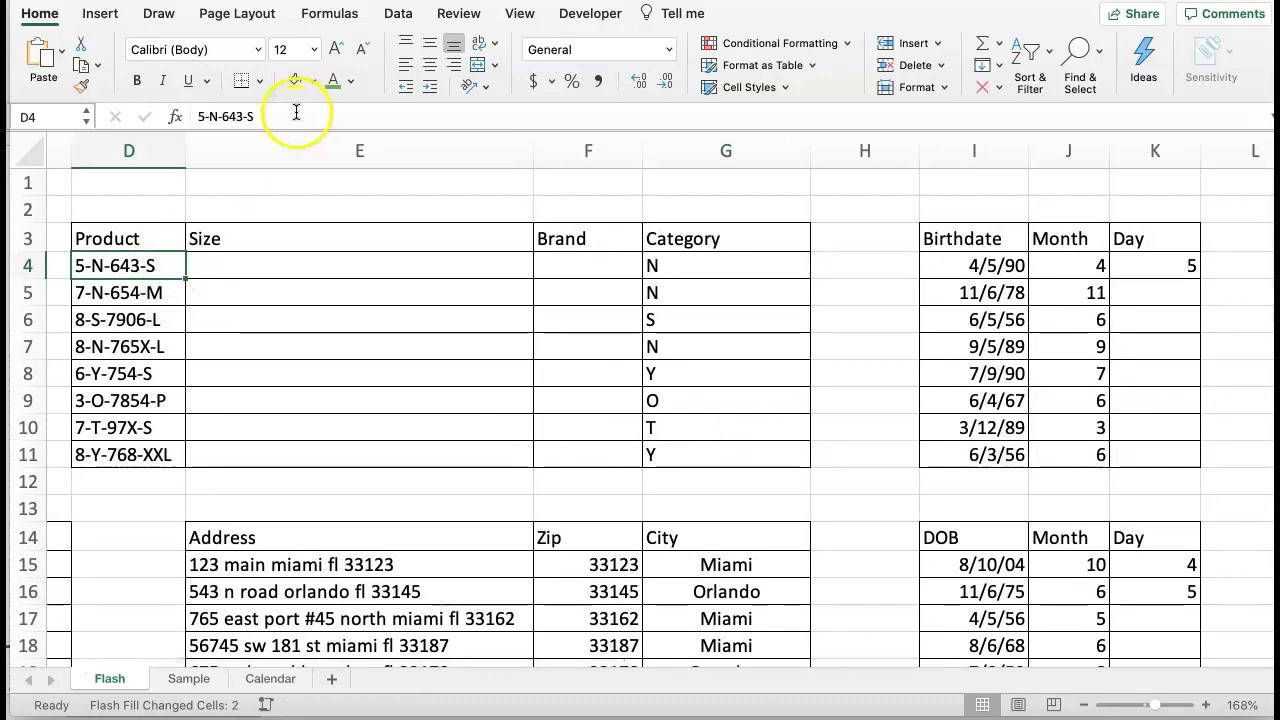
pyautogui.click(277, 257)
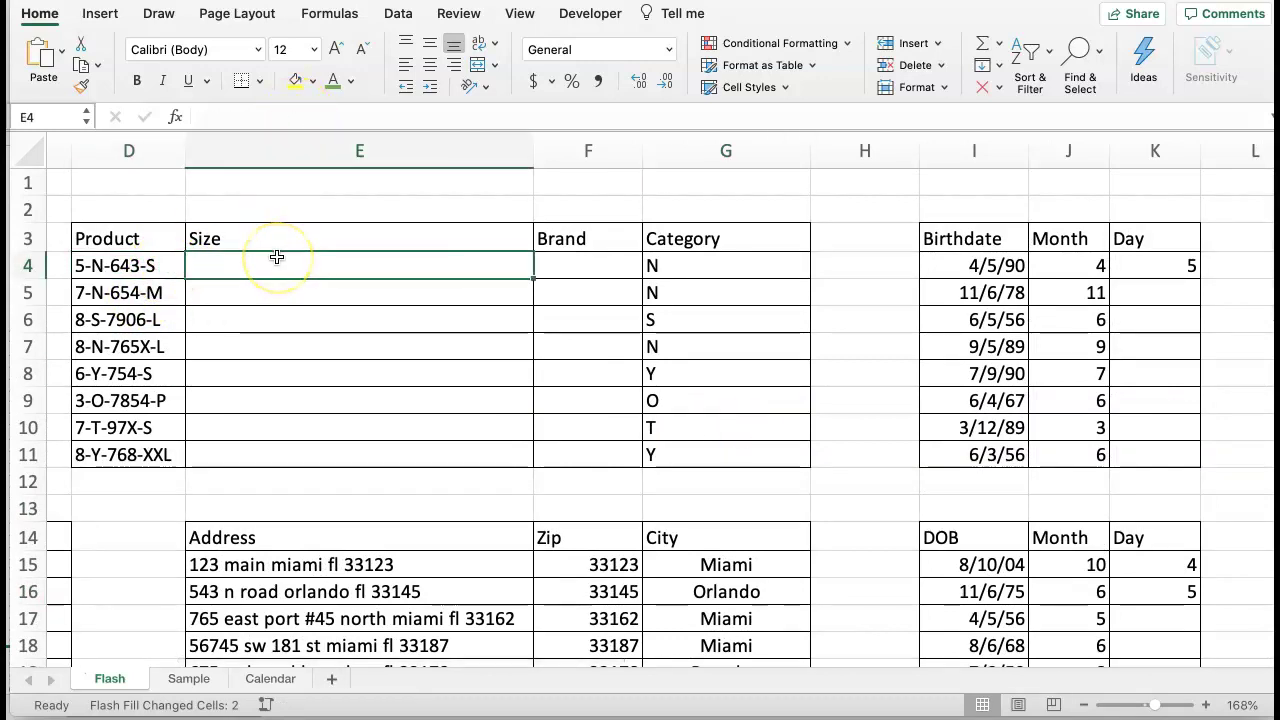
pyautogui.write('S')
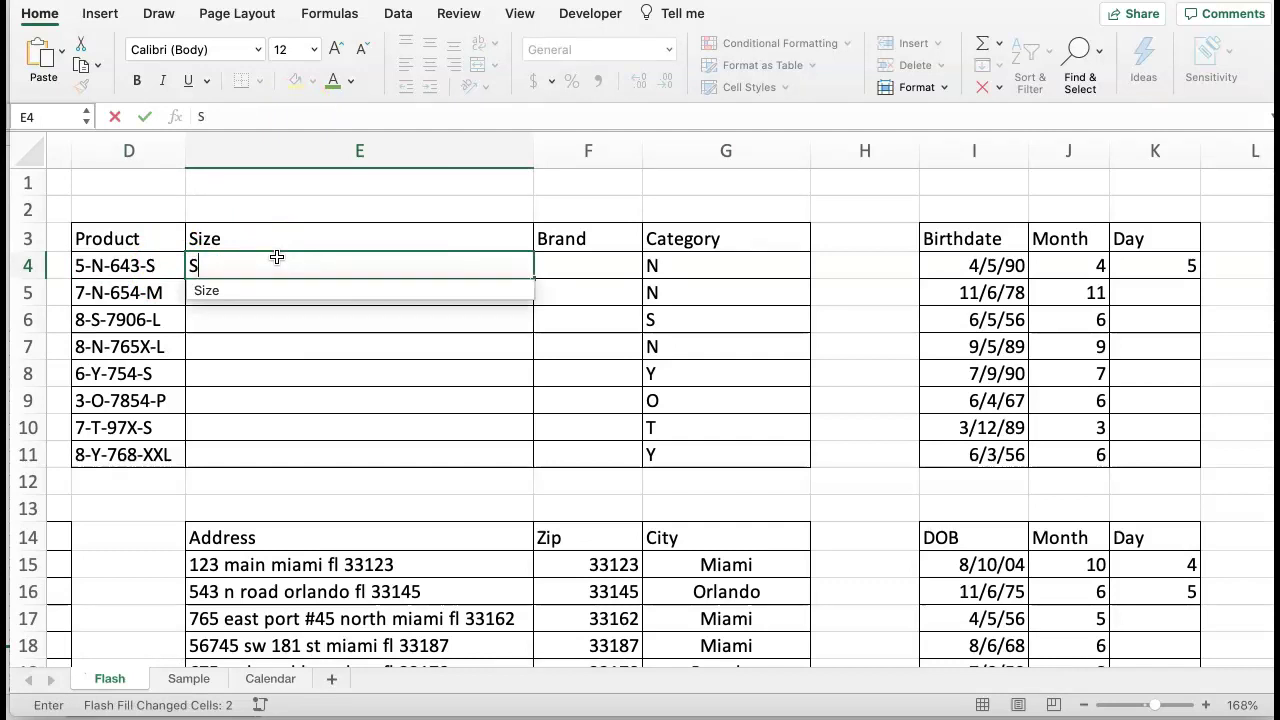
pyautogui.hotkey('ctrl', 'Return')
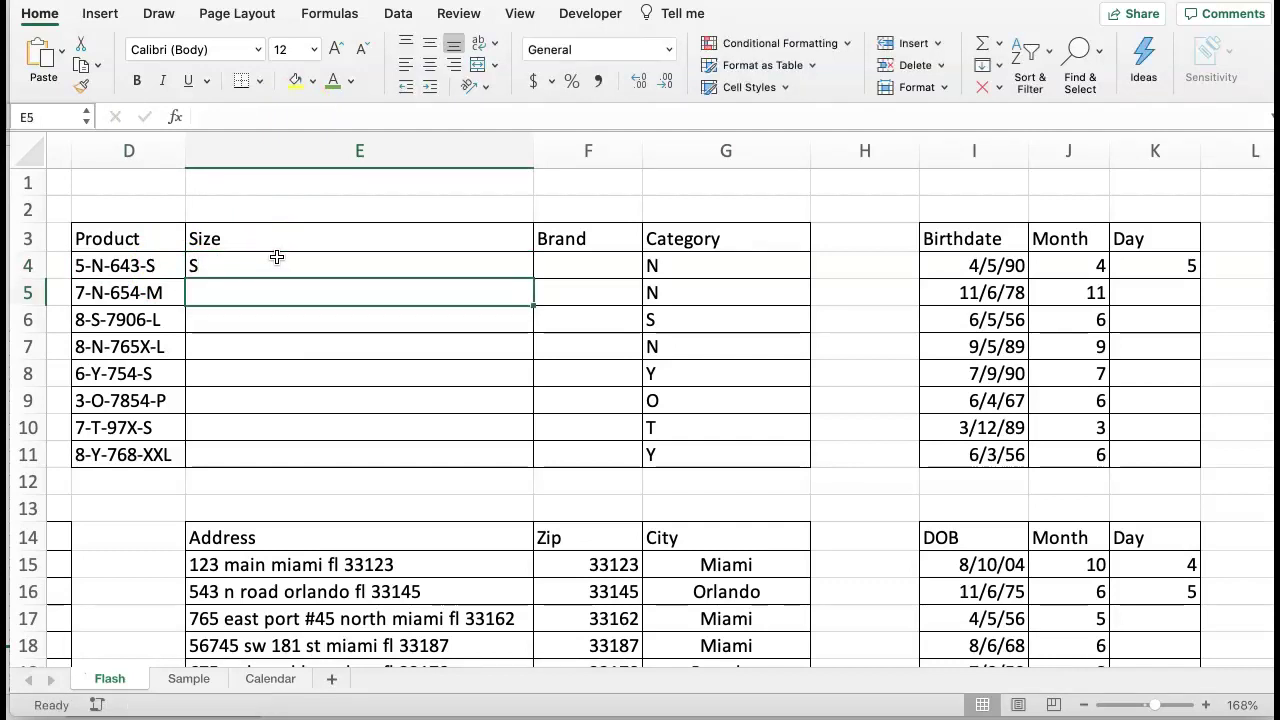
pyautogui.hotkey('ctrl', 'e')
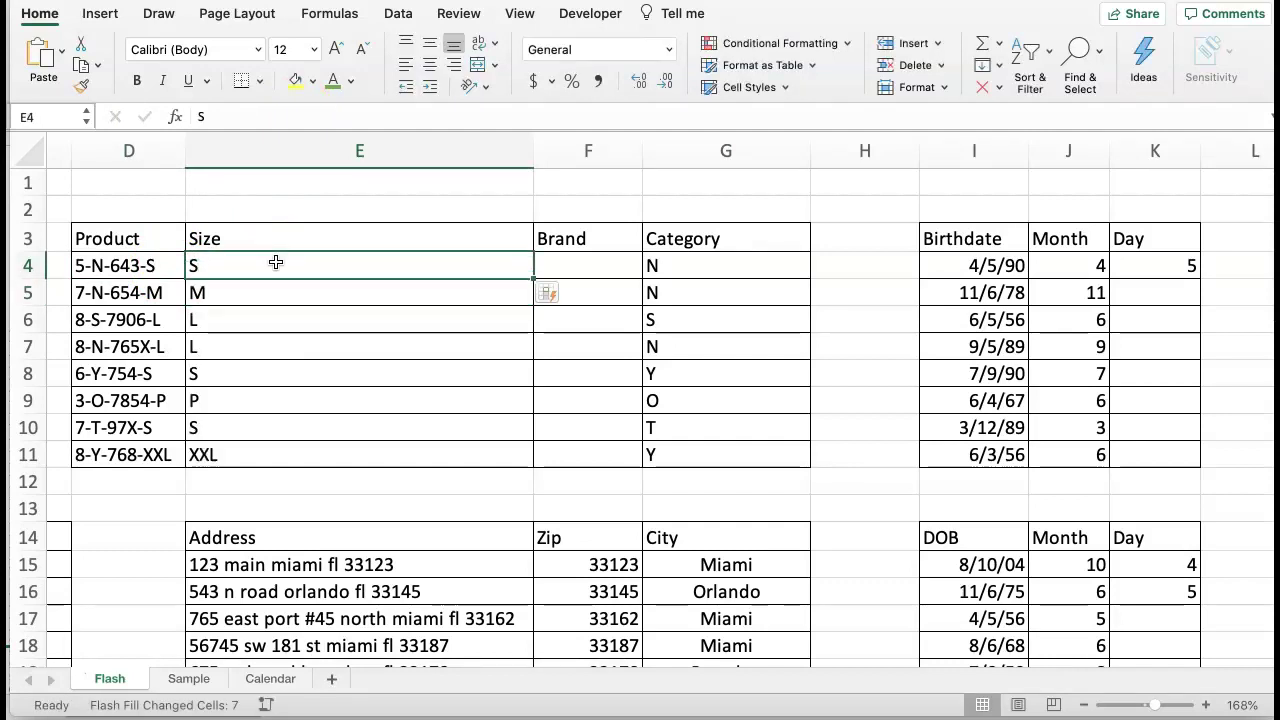
# - Enter 643 as the Brand for the first product in F4 and Flash Fill the rest of the Brand column
pyautogui.click(595, 265)
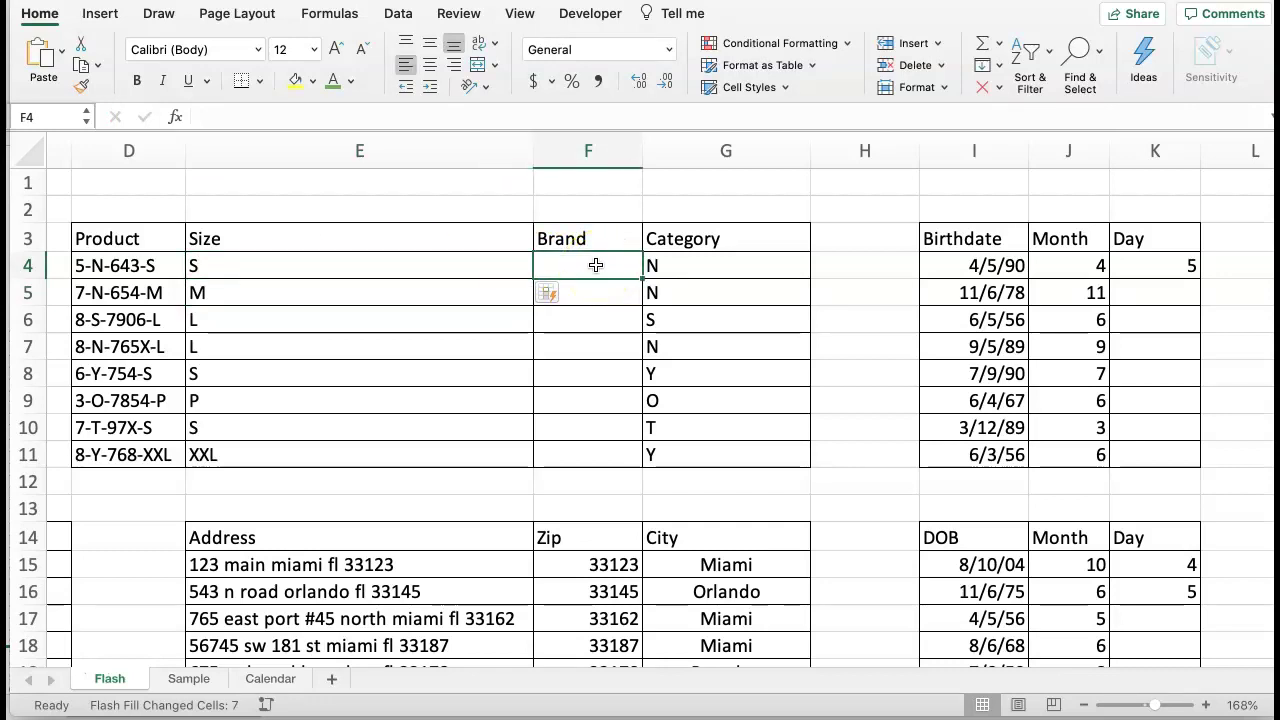
pyautogui.write('643')
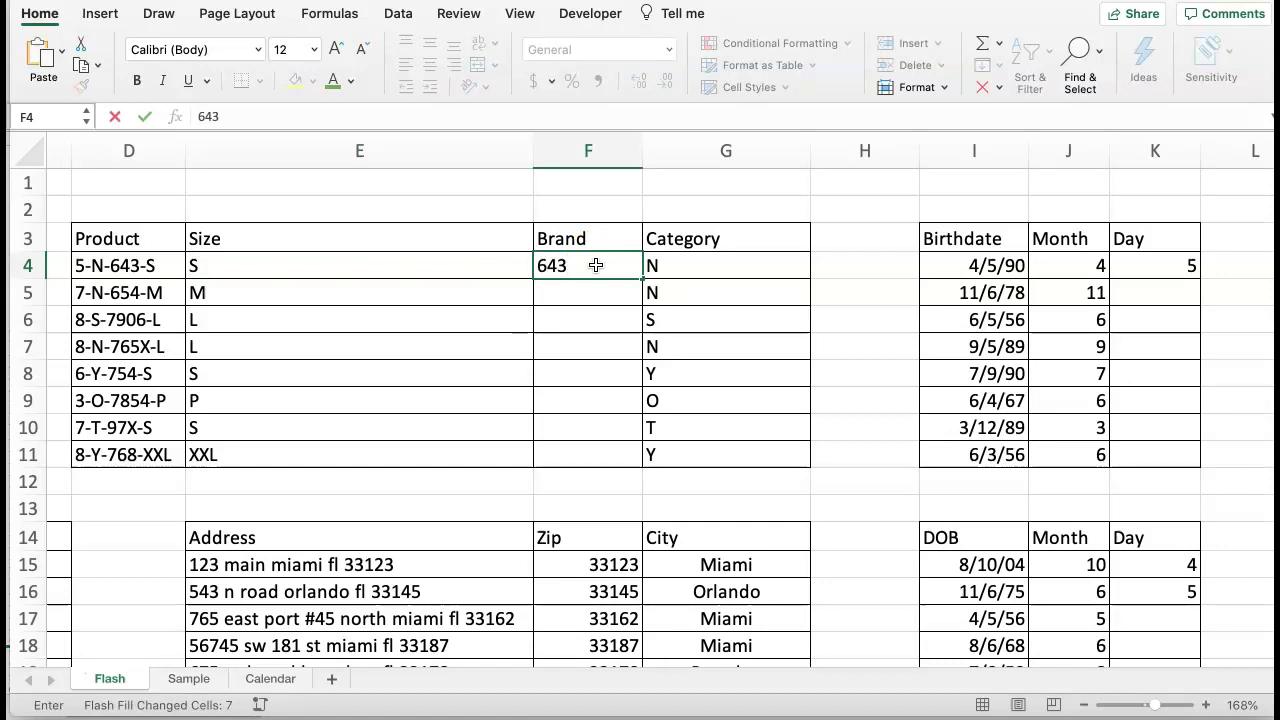
pyautogui.press('Escape')
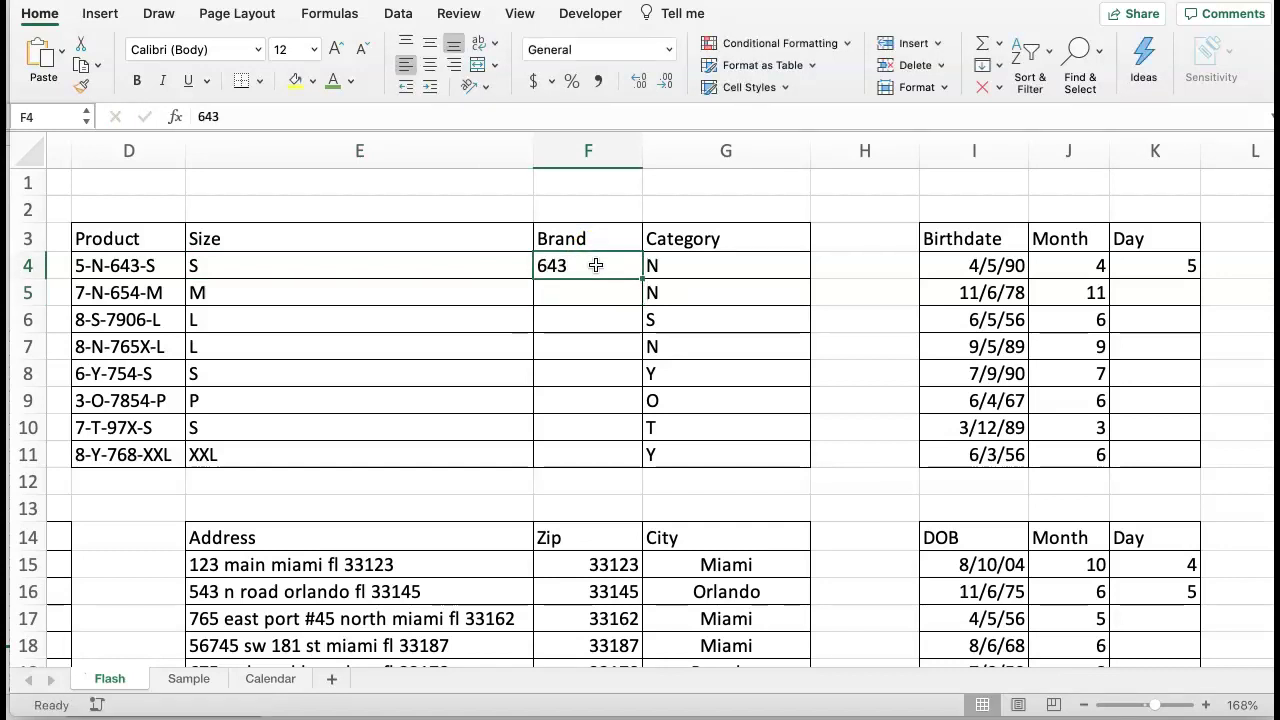
pyautogui.hotkey('ctrl', 'e')
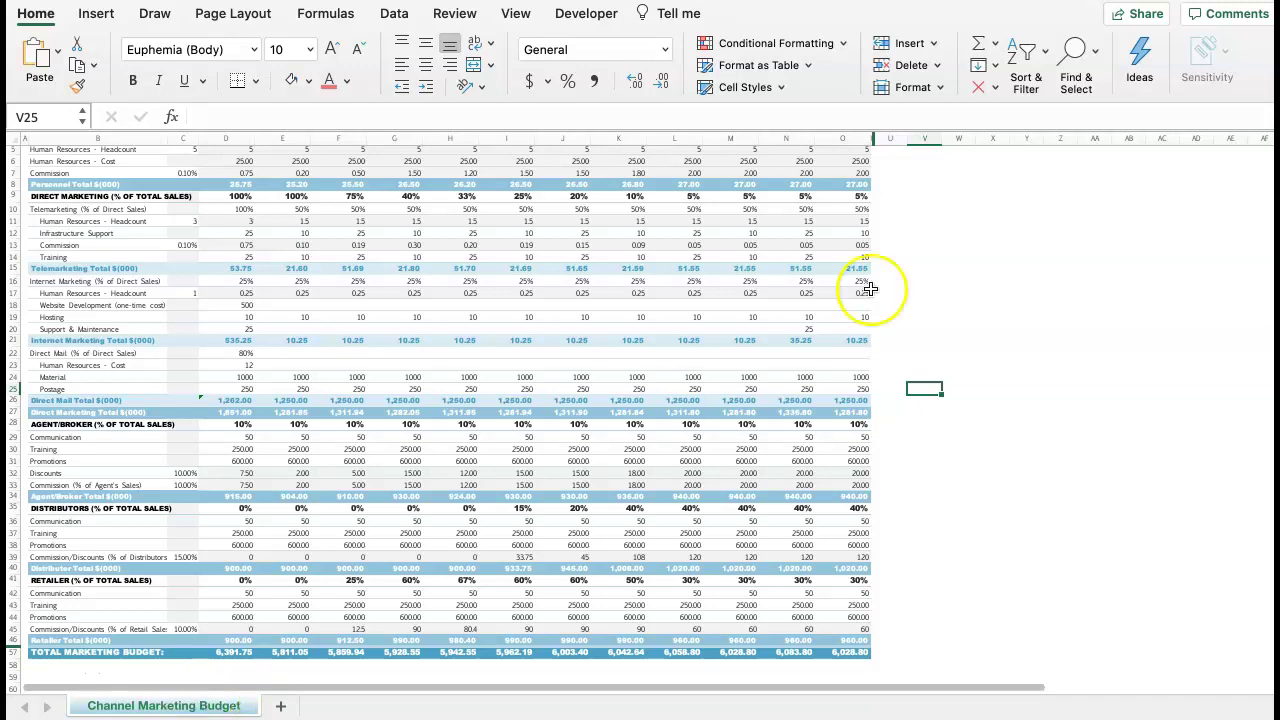
# - Switch from the Sample_Marketing Budget workbook to the open Master_Marketing_Sheet workbook
pyautogui.click(516, 14)
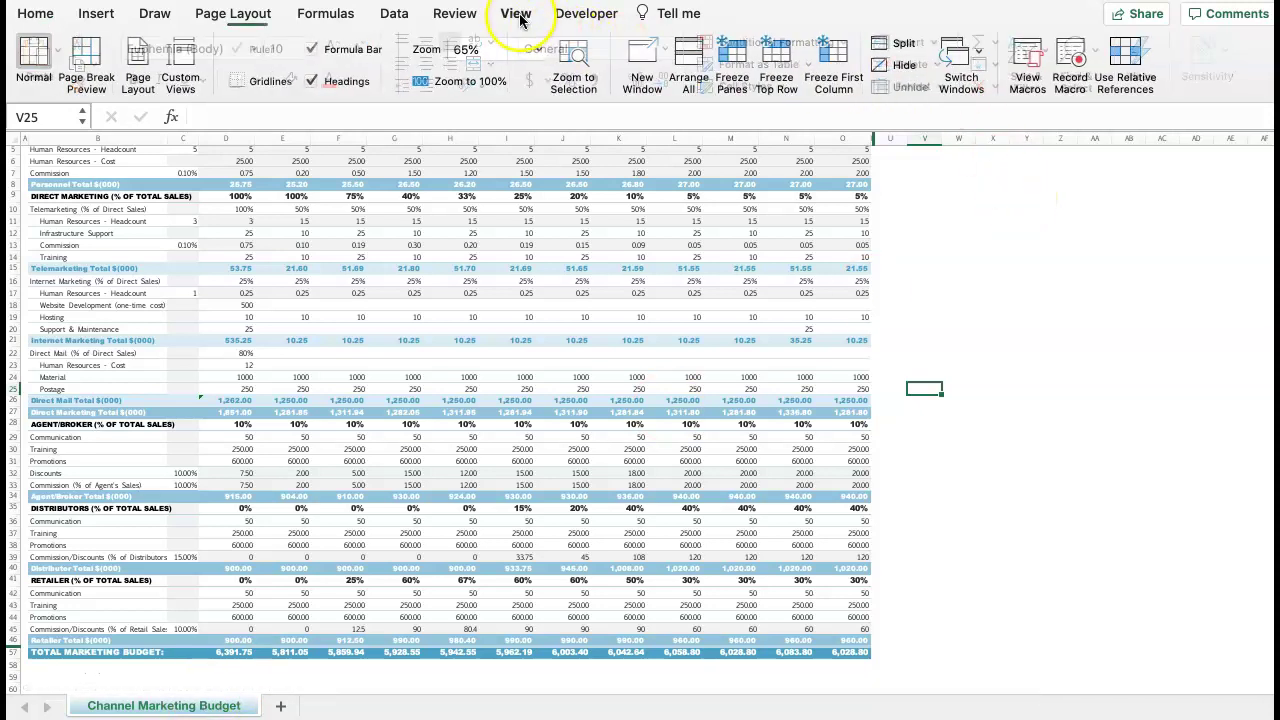
pyautogui.click(959, 57)
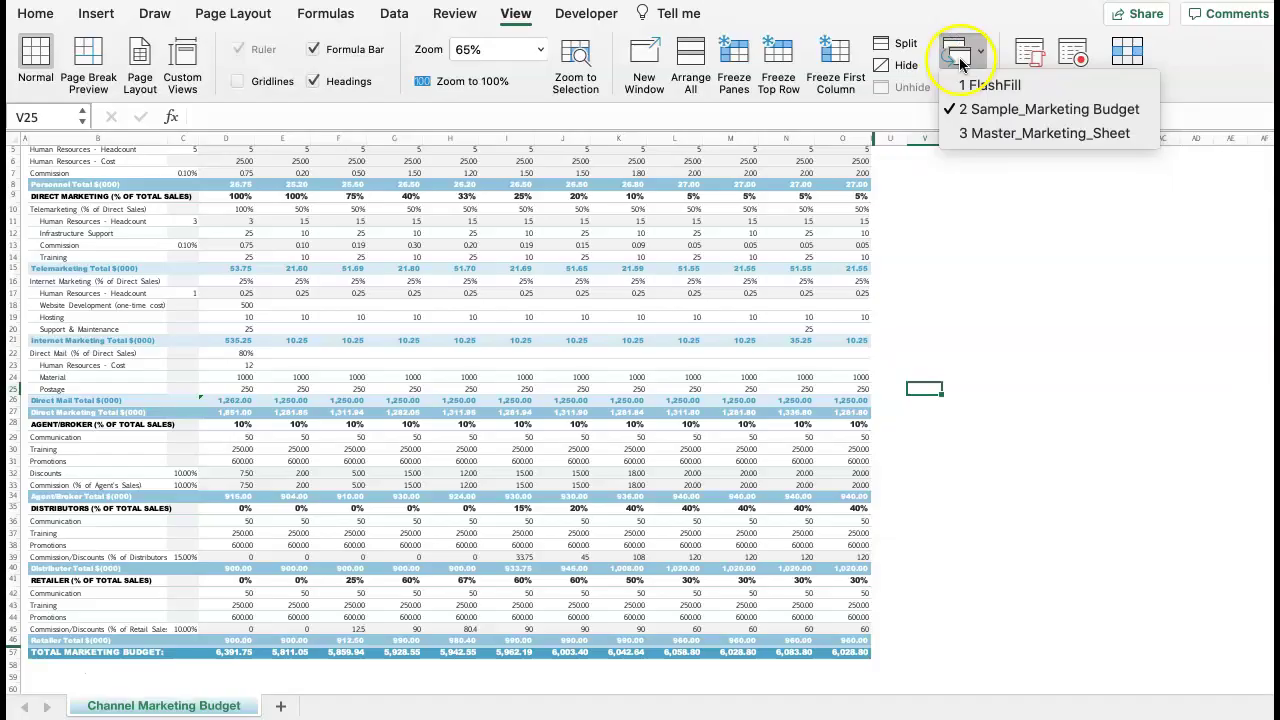
pyautogui.click(968, 136)
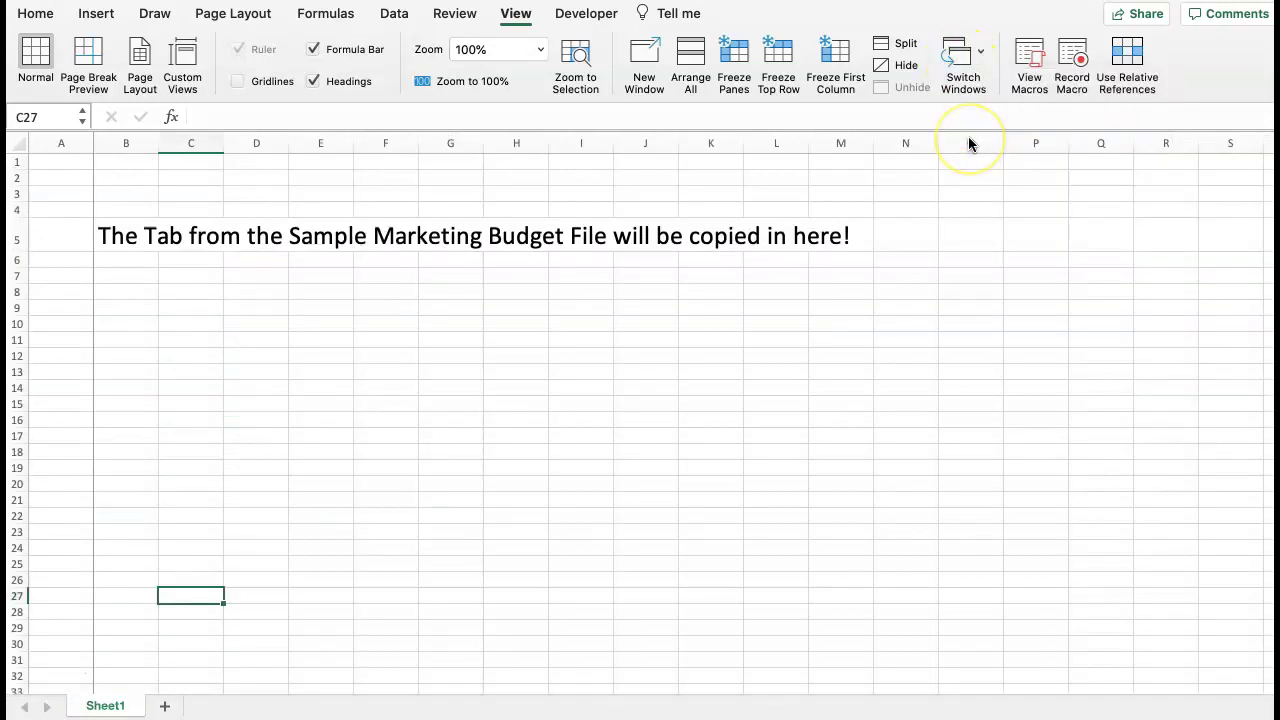
# - Highlight the note about the copied tab by filling cells B5:M5 with yellow
pyautogui.moveTo(126, 240); pyautogui.dragTo(840, 234)
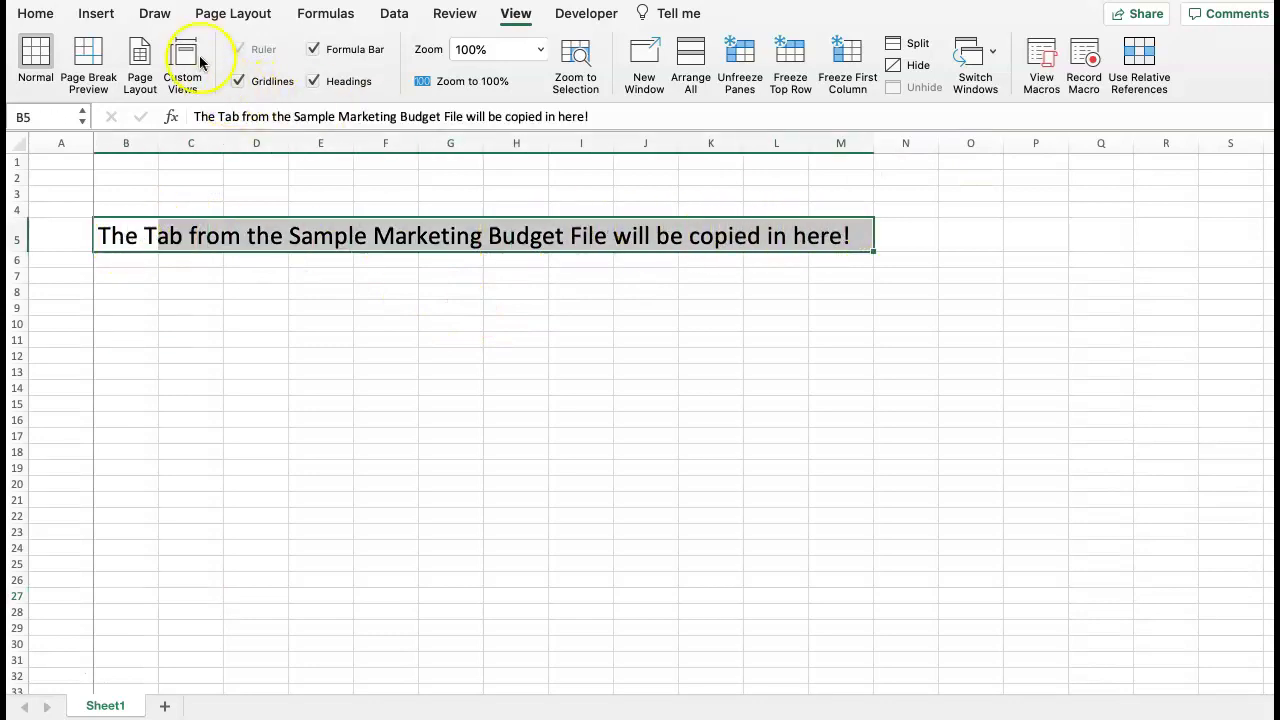
pyautogui.click(33, 13)
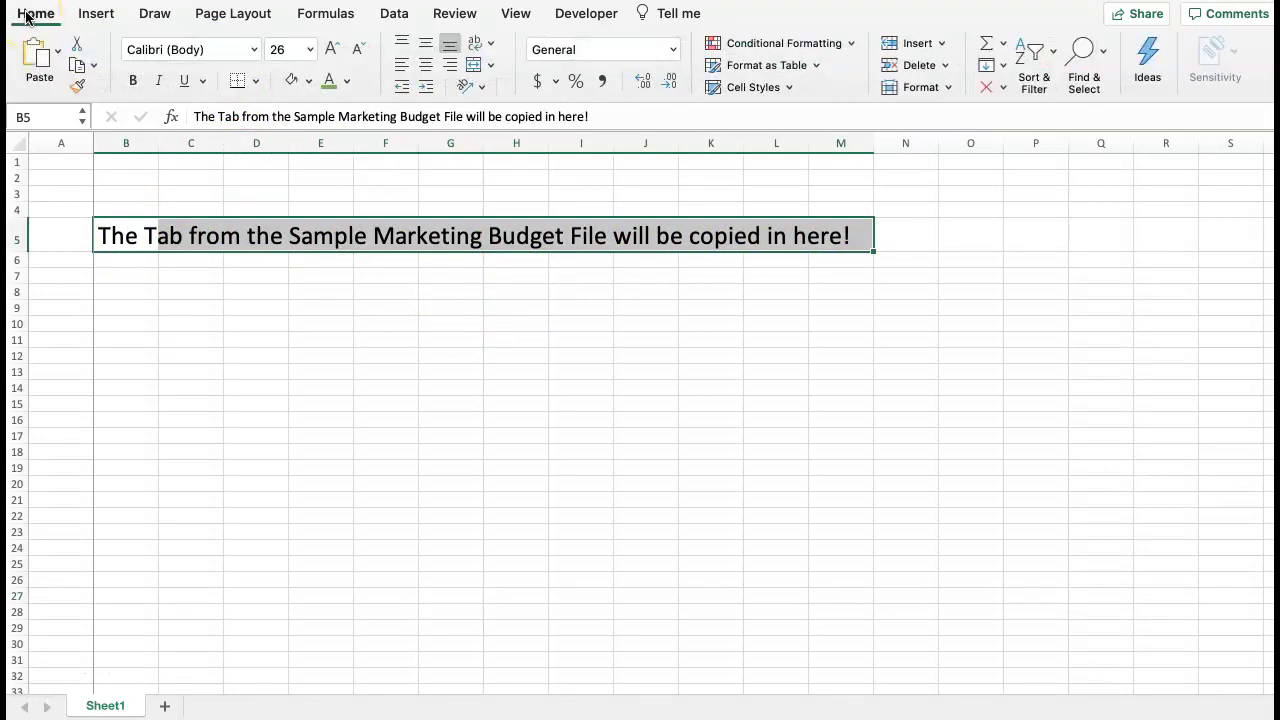
pyautogui.click(309, 82)
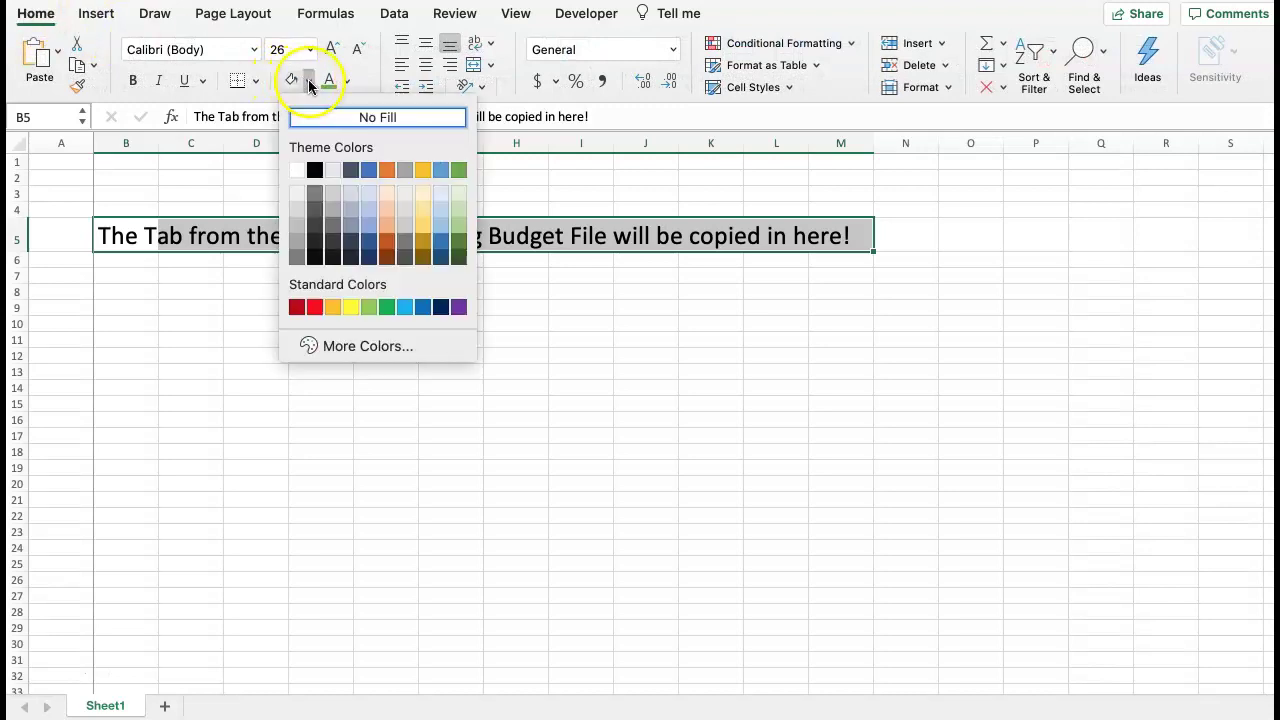
pyautogui.click(351, 305)
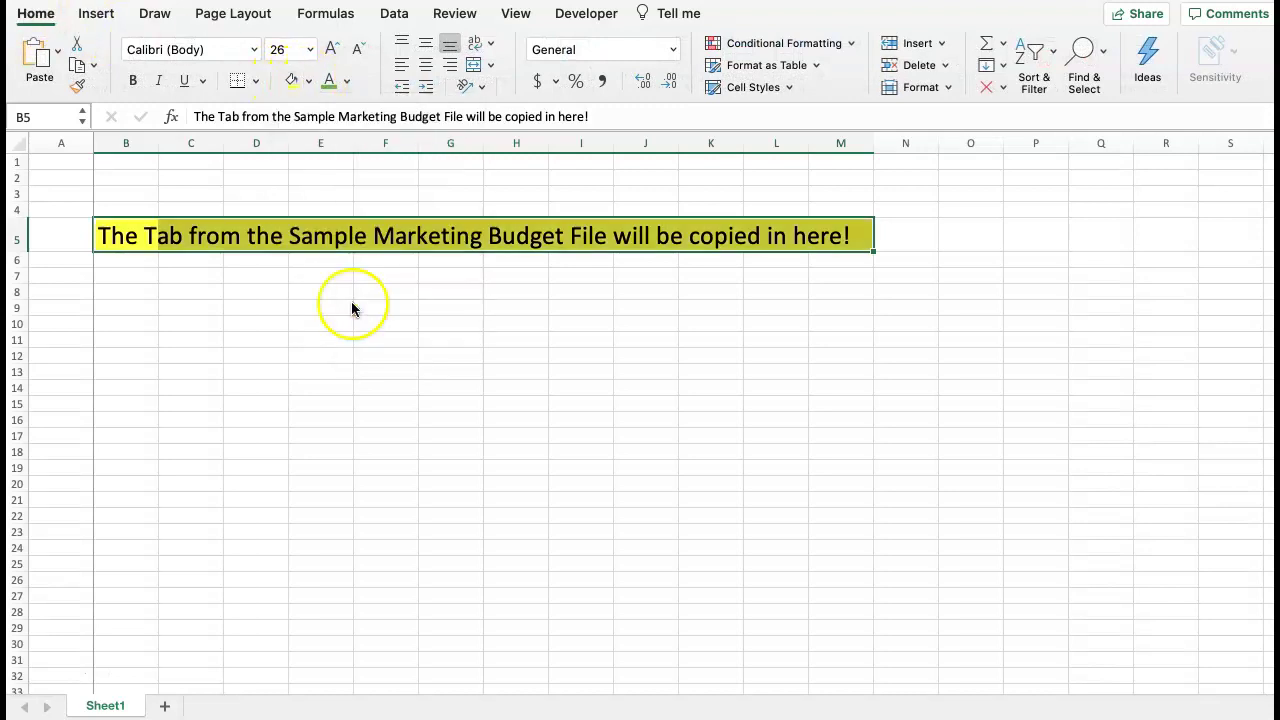
pyautogui.click(410, 274)
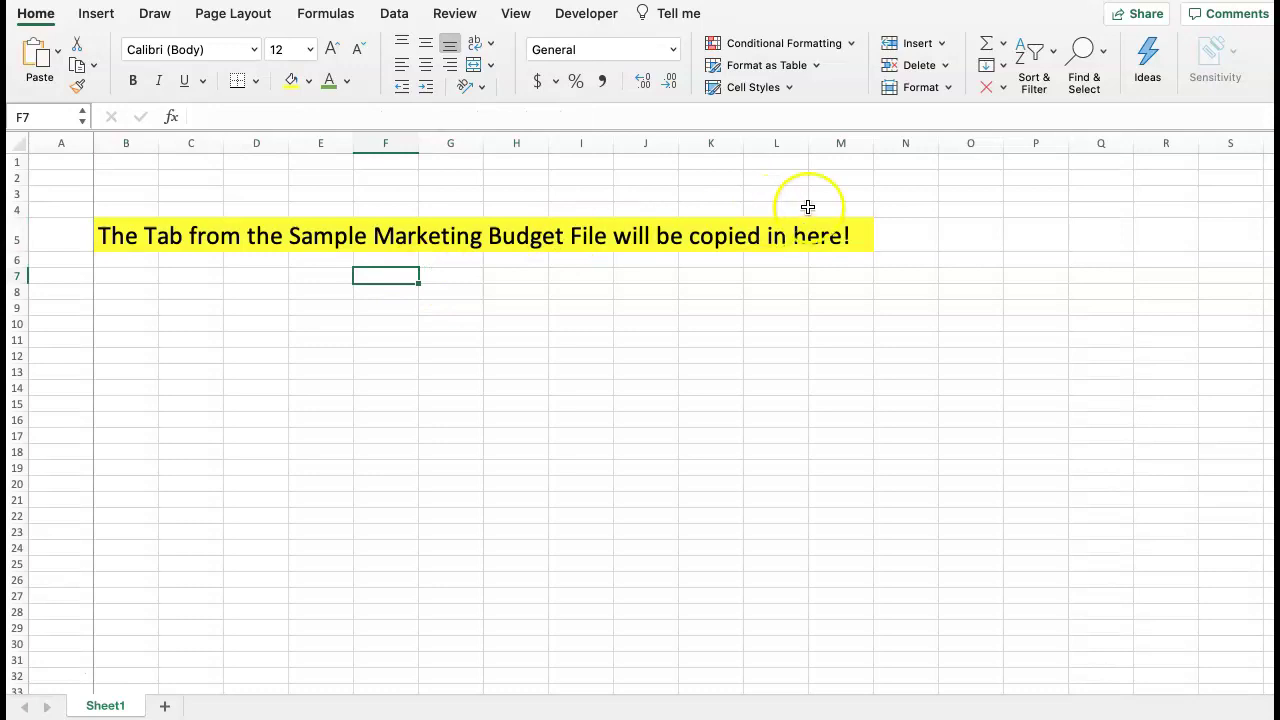
# - Switch back to the Sample_Marketing Budget workbook
pyautogui.click(512, 14)
pyautogui.click(968, 52)
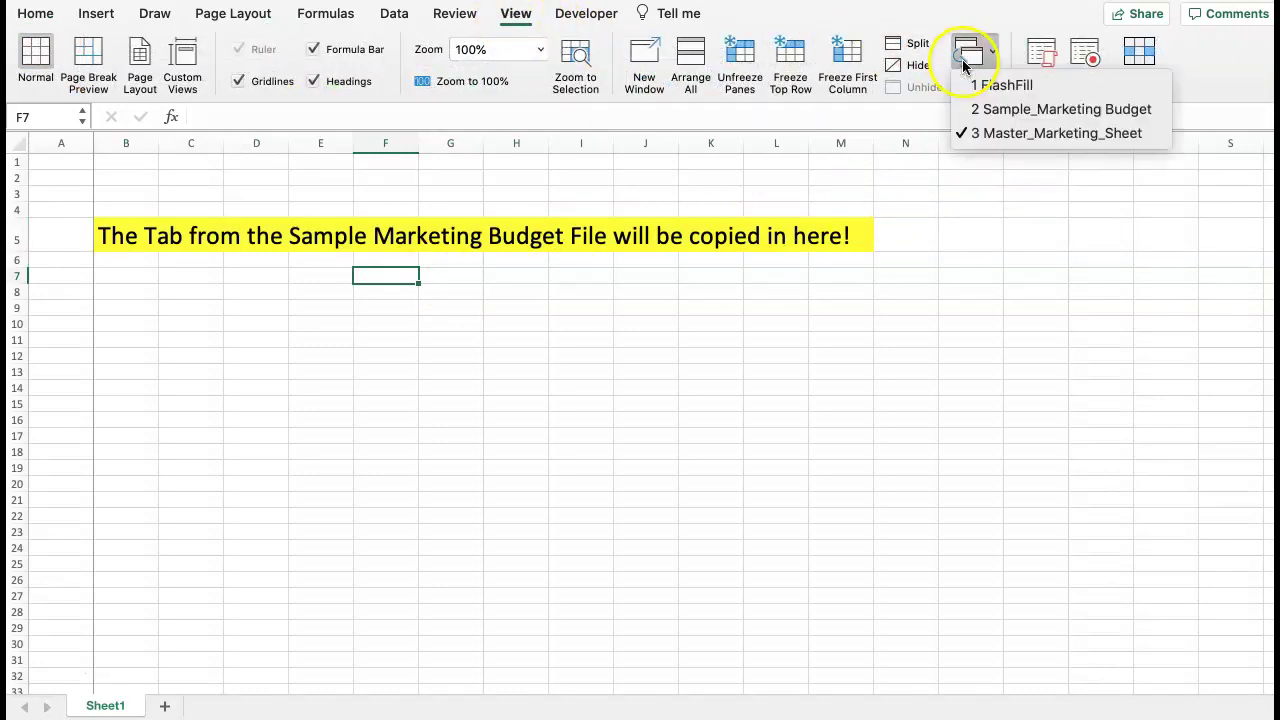
pyautogui.click(983, 112)
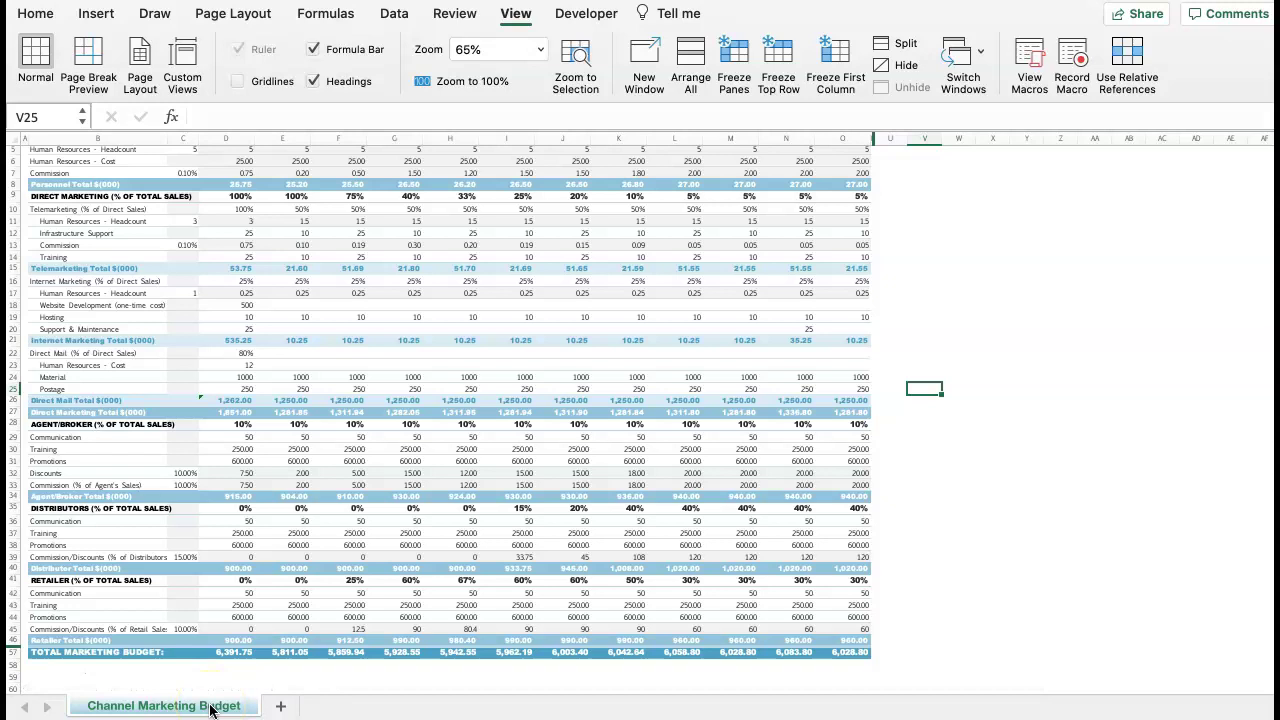
# - Create a copy of the Channel Marketing Budget sheet in Master_Marketing_Sheet.xlsx, placed before Sheet1
pyautogui.rightClick(211, 710)
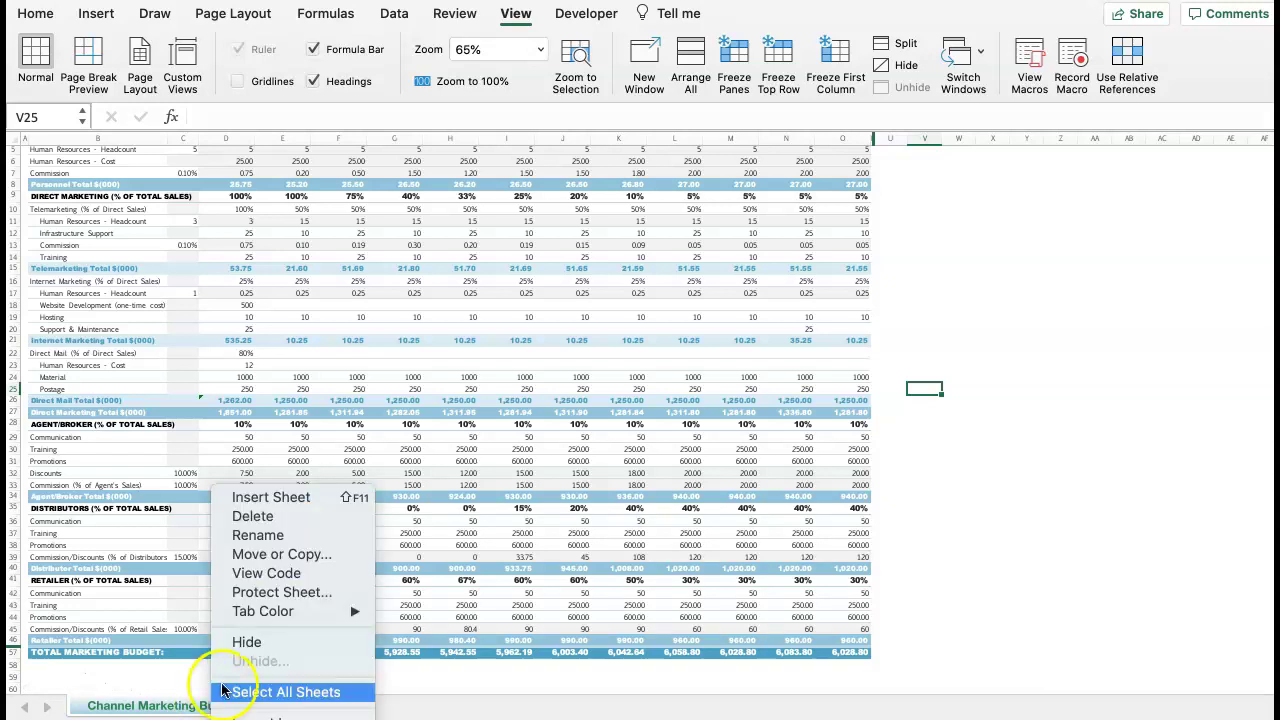
pyautogui.click(249, 613)
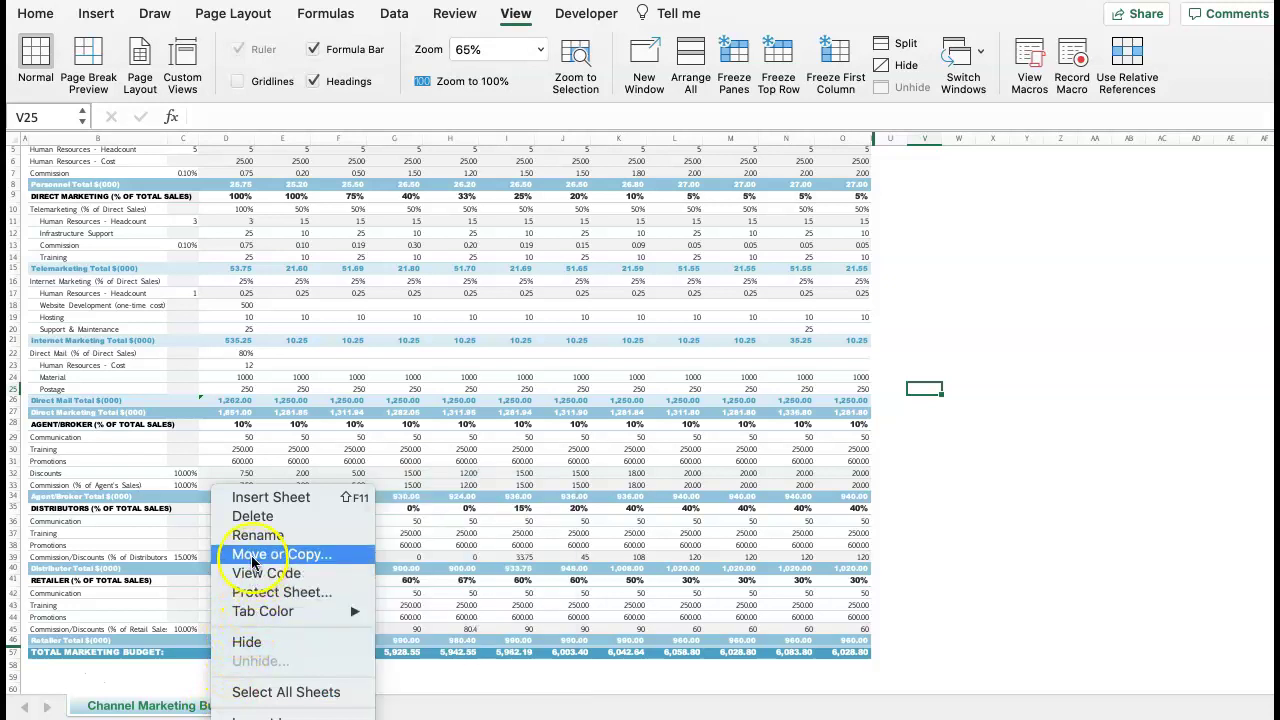
pyautogui.click(355, 563)
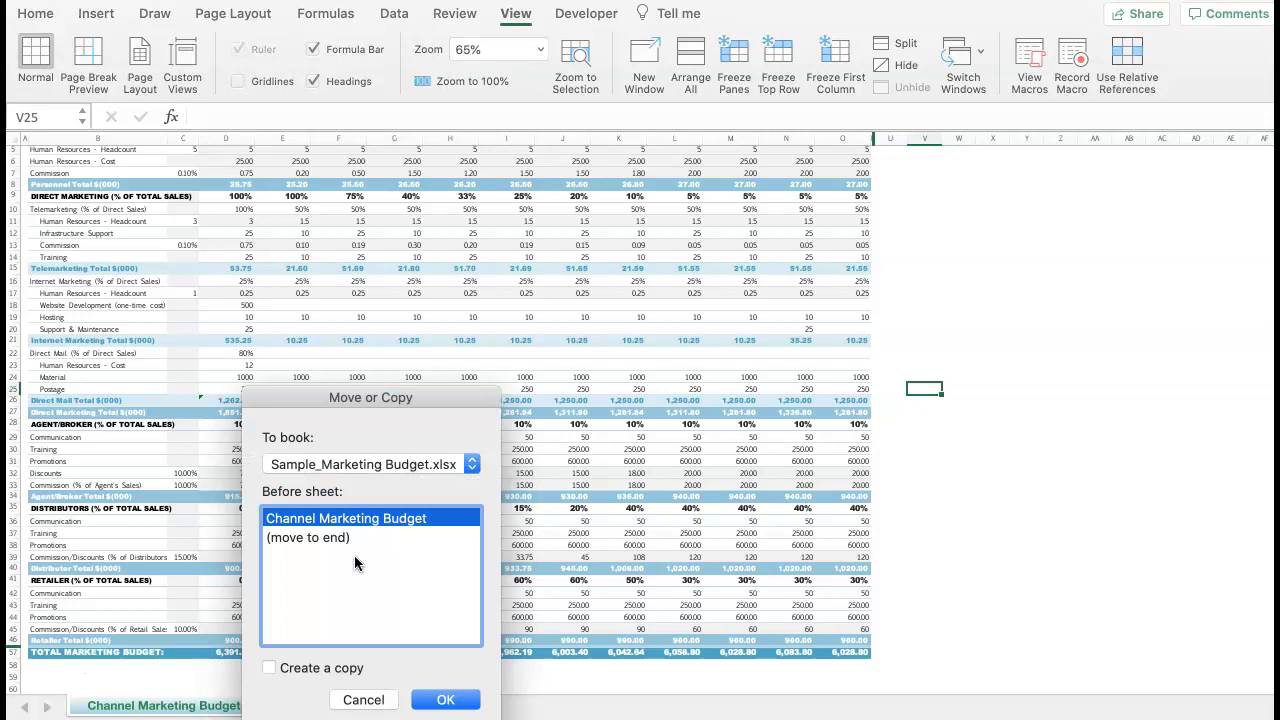
pyautogui.click(440, 465)
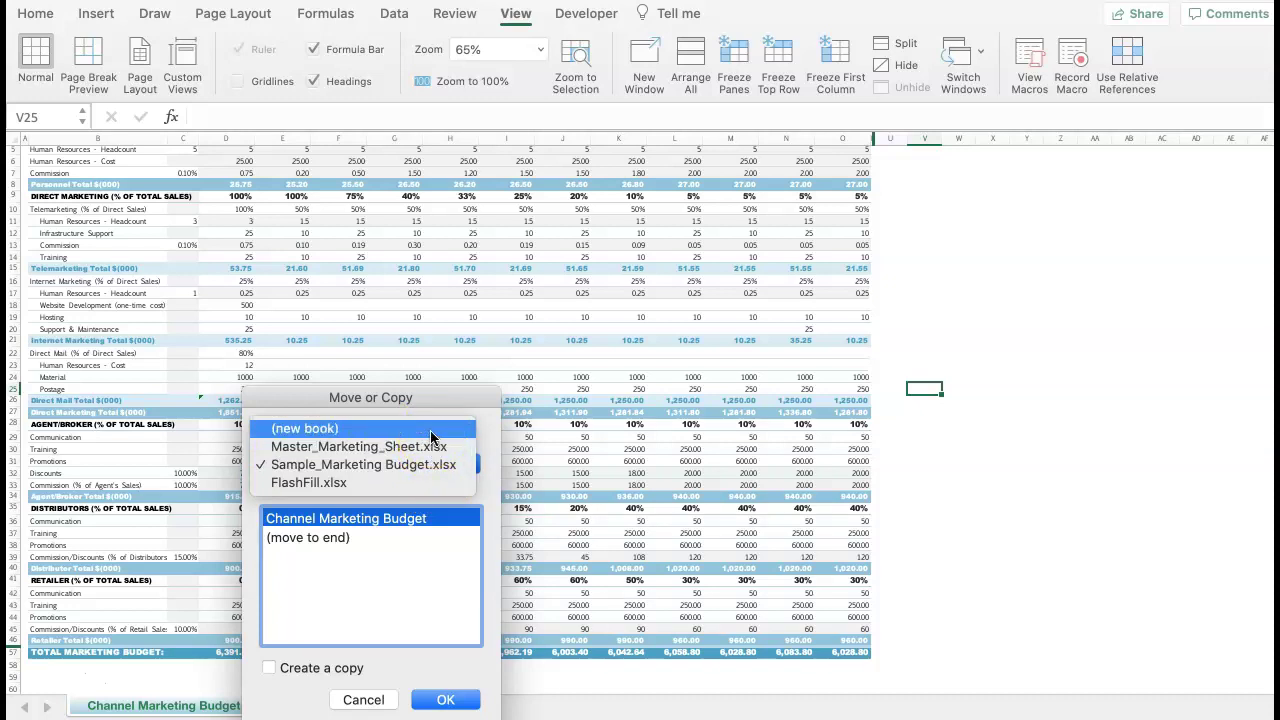
pyautogui.click(424, 452)
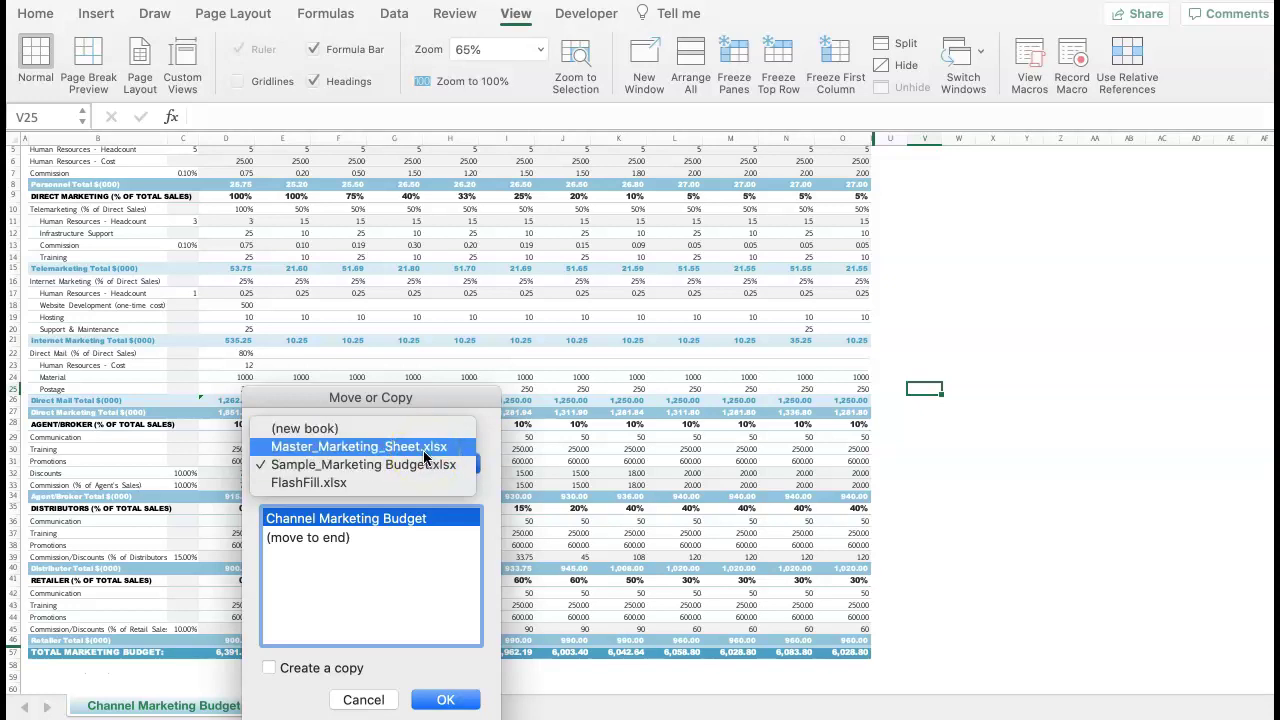
pyautogui.click(421, 434)
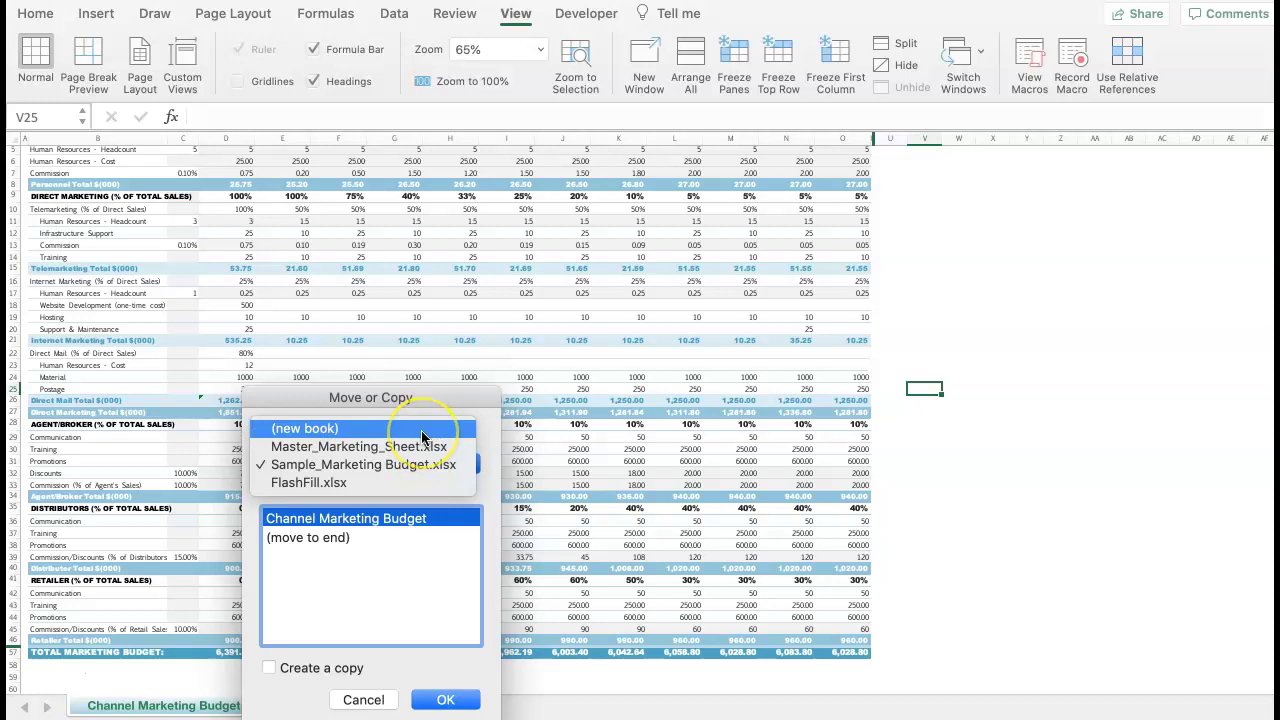
pyautogui.click(416, 451)
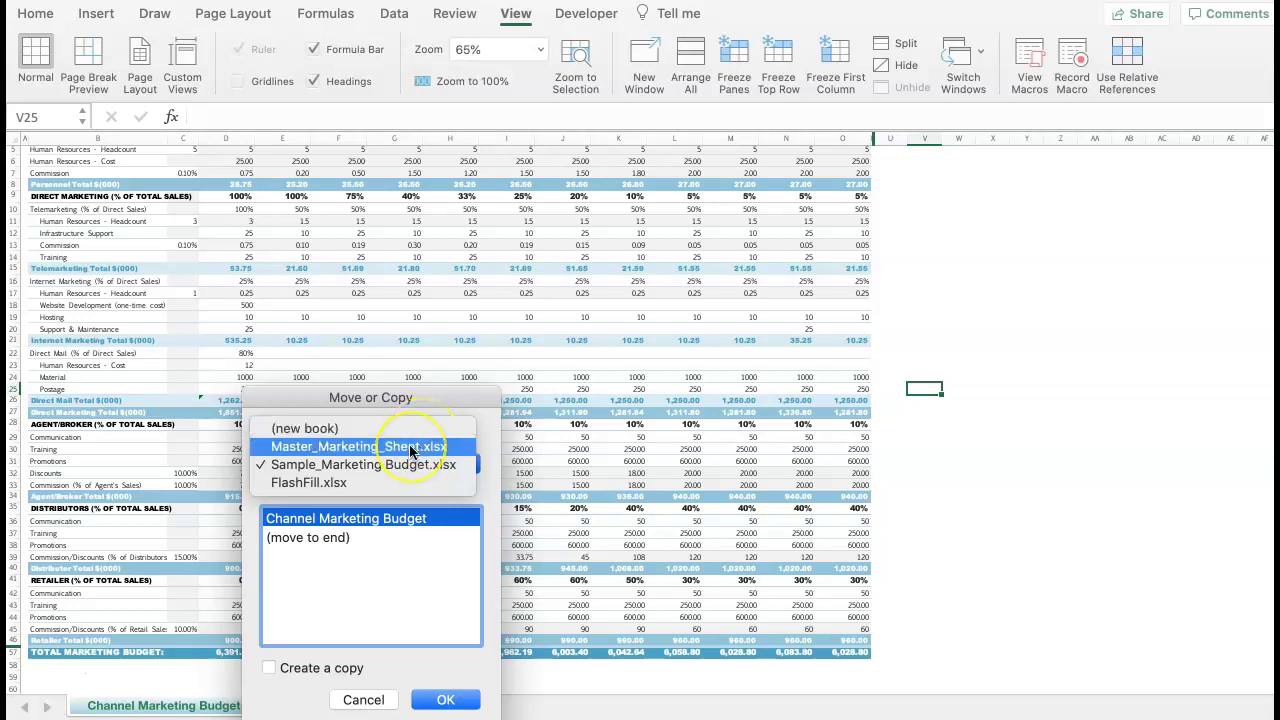
pyautogui.click(410, 451)
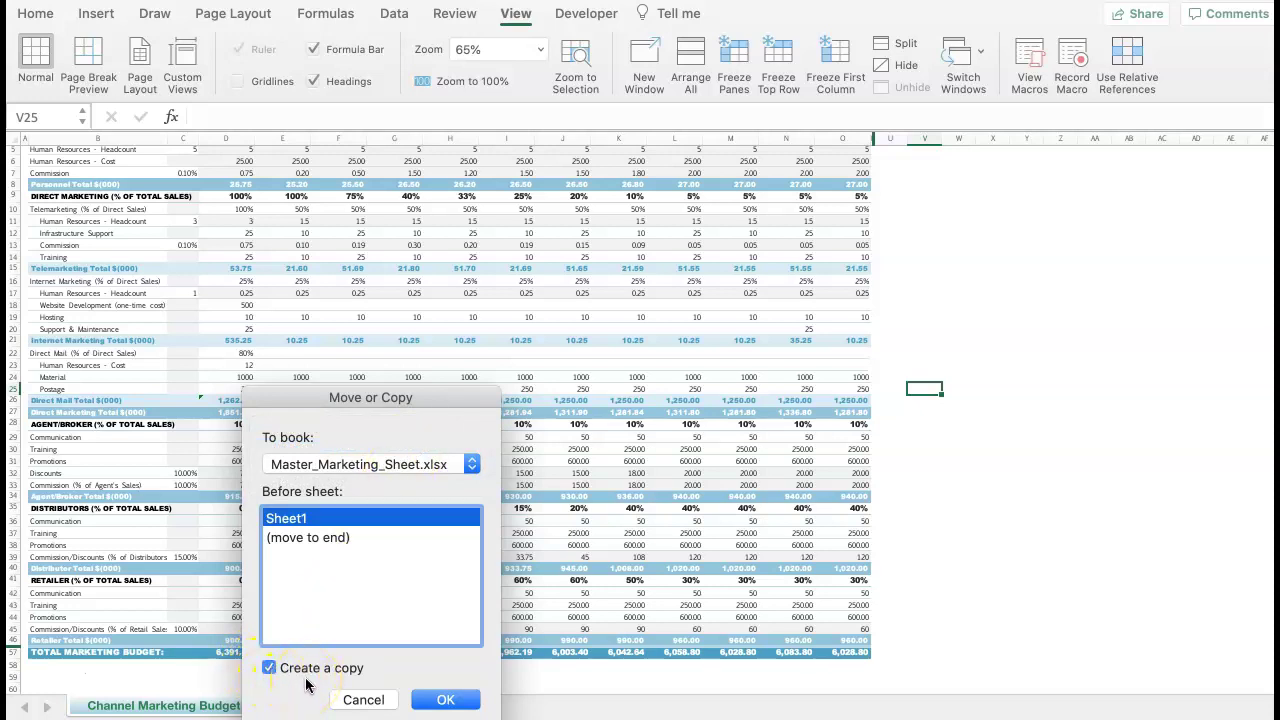
pyautogui.click(448, 700)
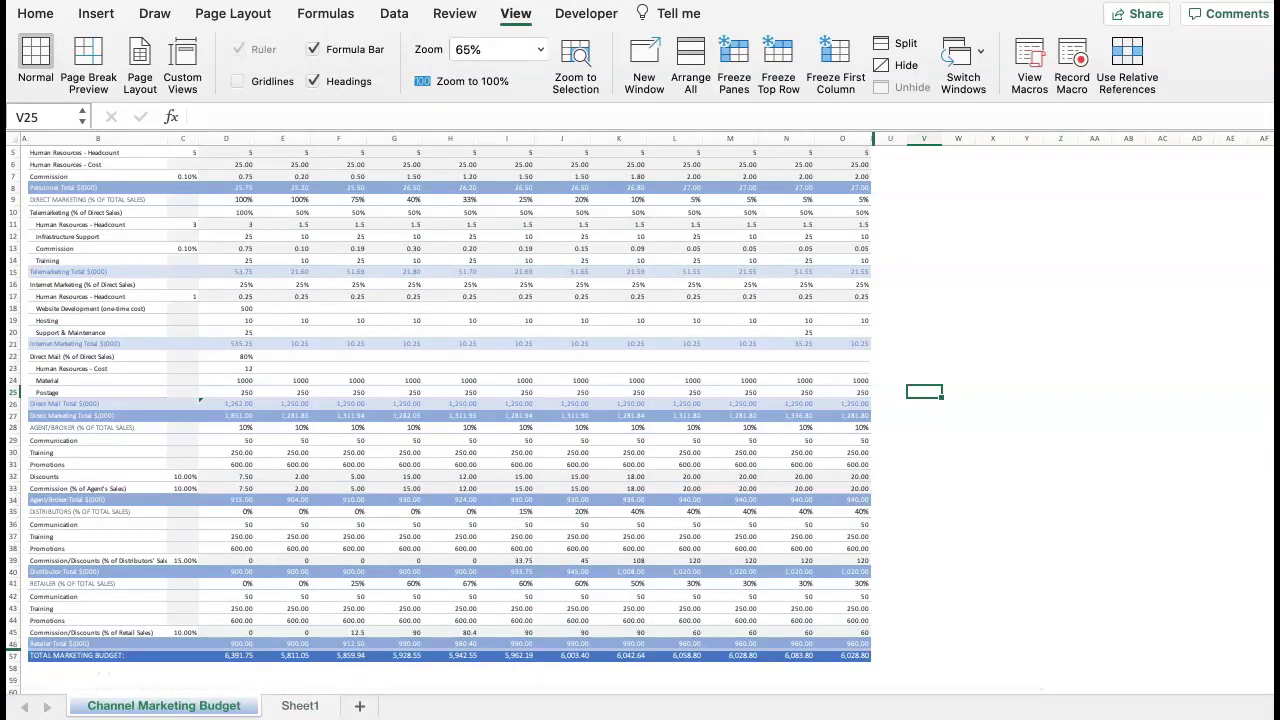
# - Return to the Sample_Marketing Budget workbook to check the original Channel Marketing Budget sheet
pyautogui.click(955, 52)
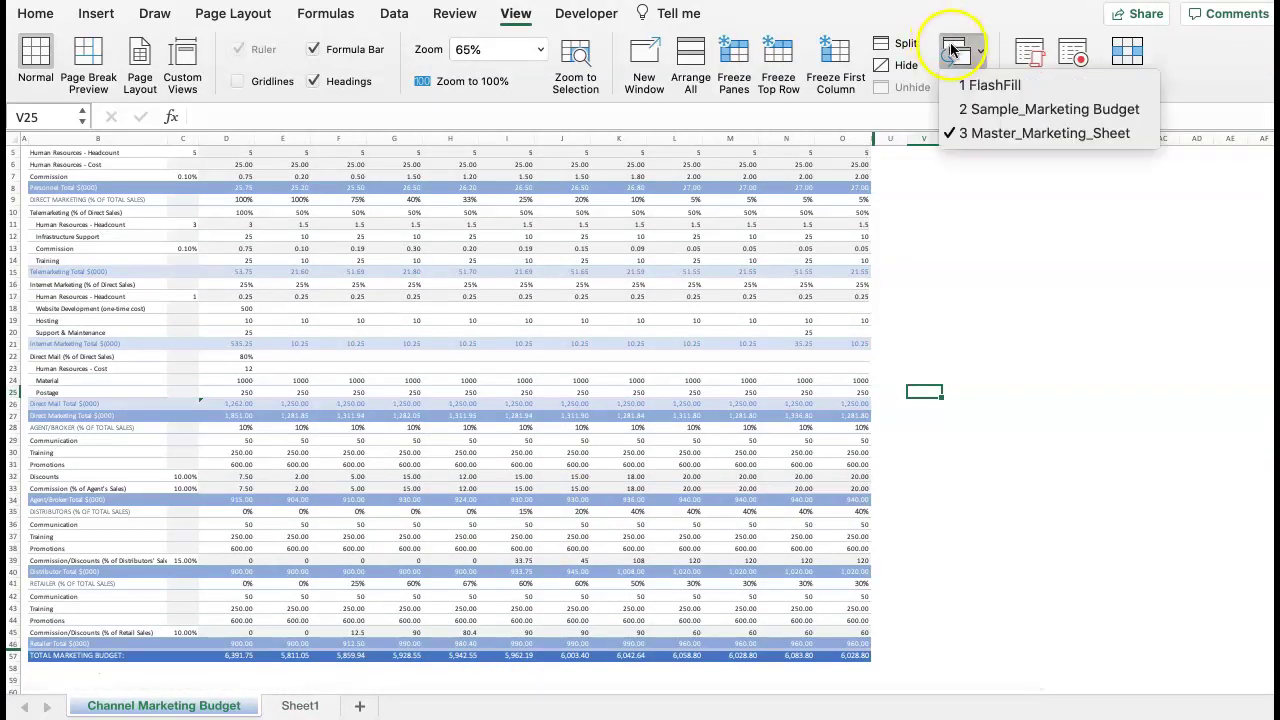
pyautogui.click(975, 110)
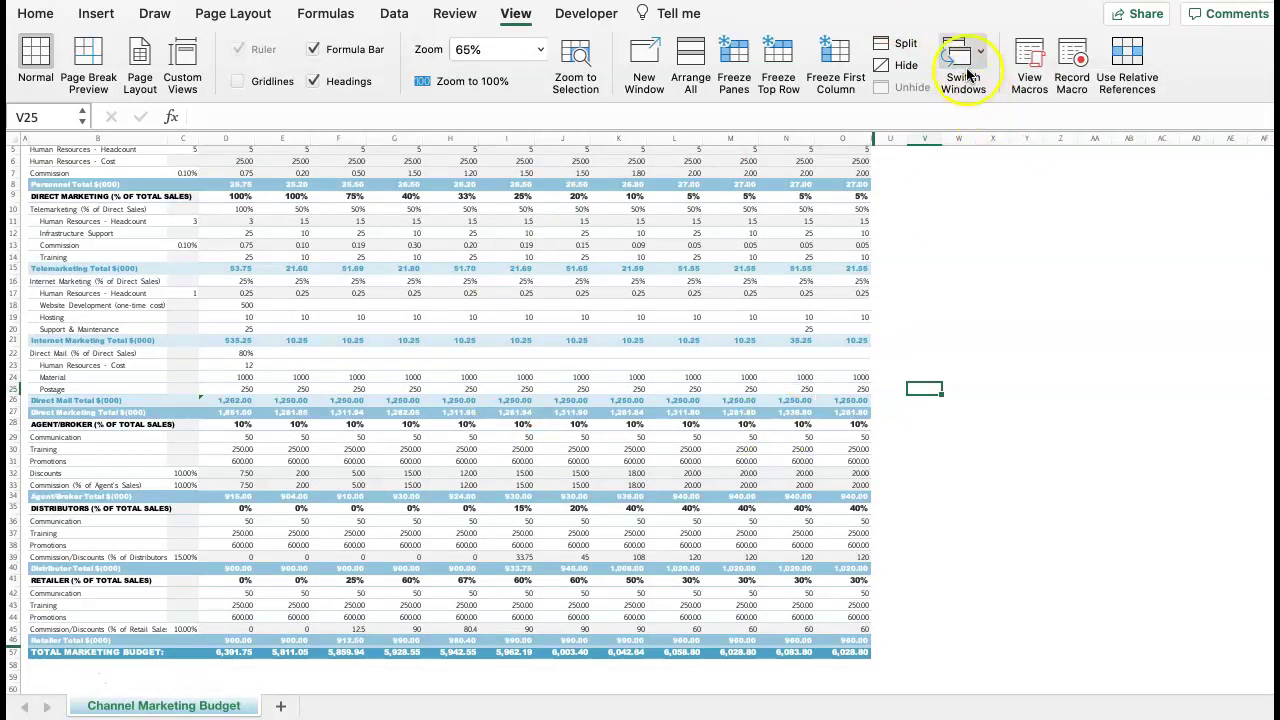
# - Switch to the Master_Marketing_Sheet workbook to view its copy of the Channel Marketing Budget sheet
pyautogui.click(965, 70)
pyautogui.click(975, 134)
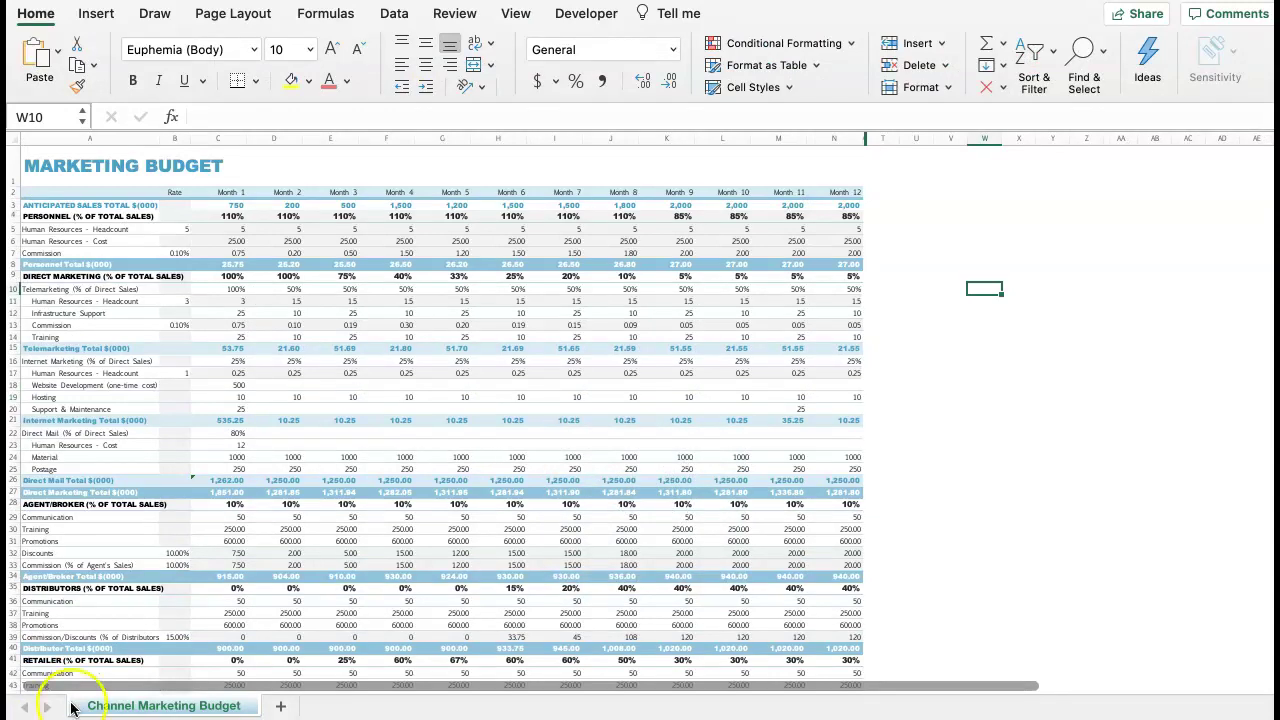
# - Examine the Marketing Budget sheet down to its last rows and across its month columns, watching the headings and row labels
pyautogui.scroll(-10, 241, 293)
pyautogui.scroll(10, 241, 293)
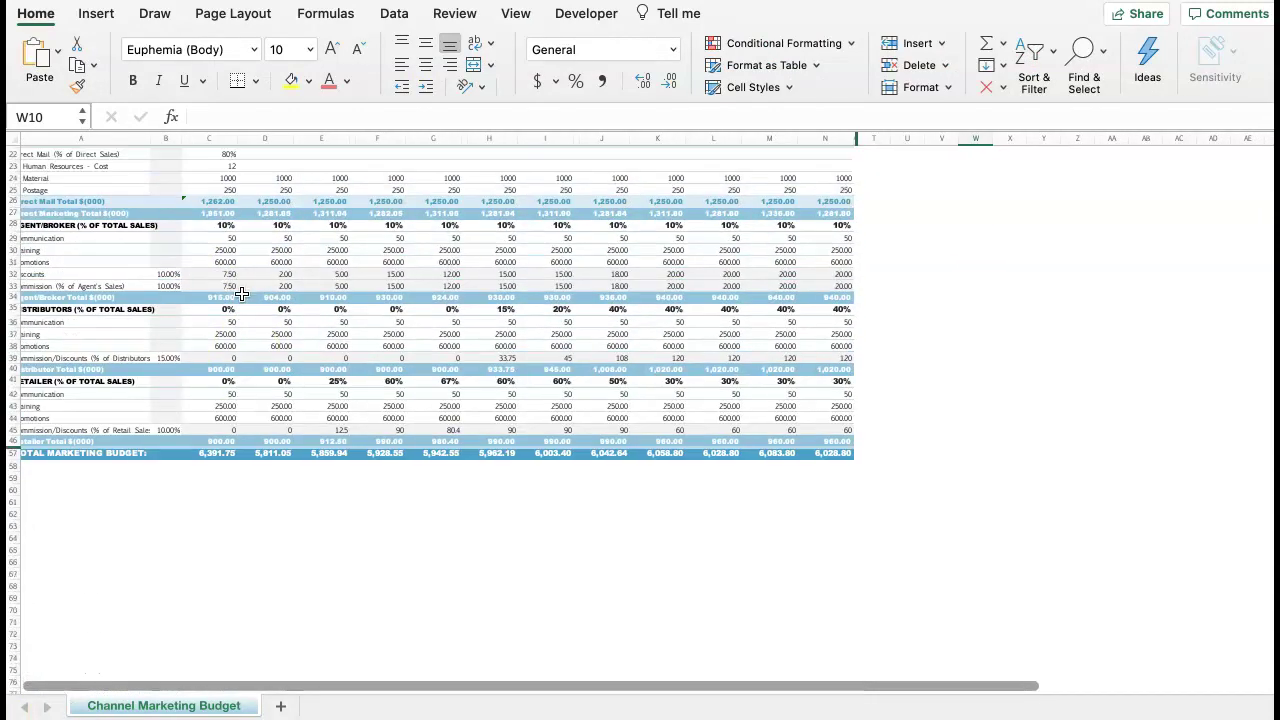
pyautogui.hscroll(5, 241, 293)
pyautogui.hscroll(3, 241, 293)
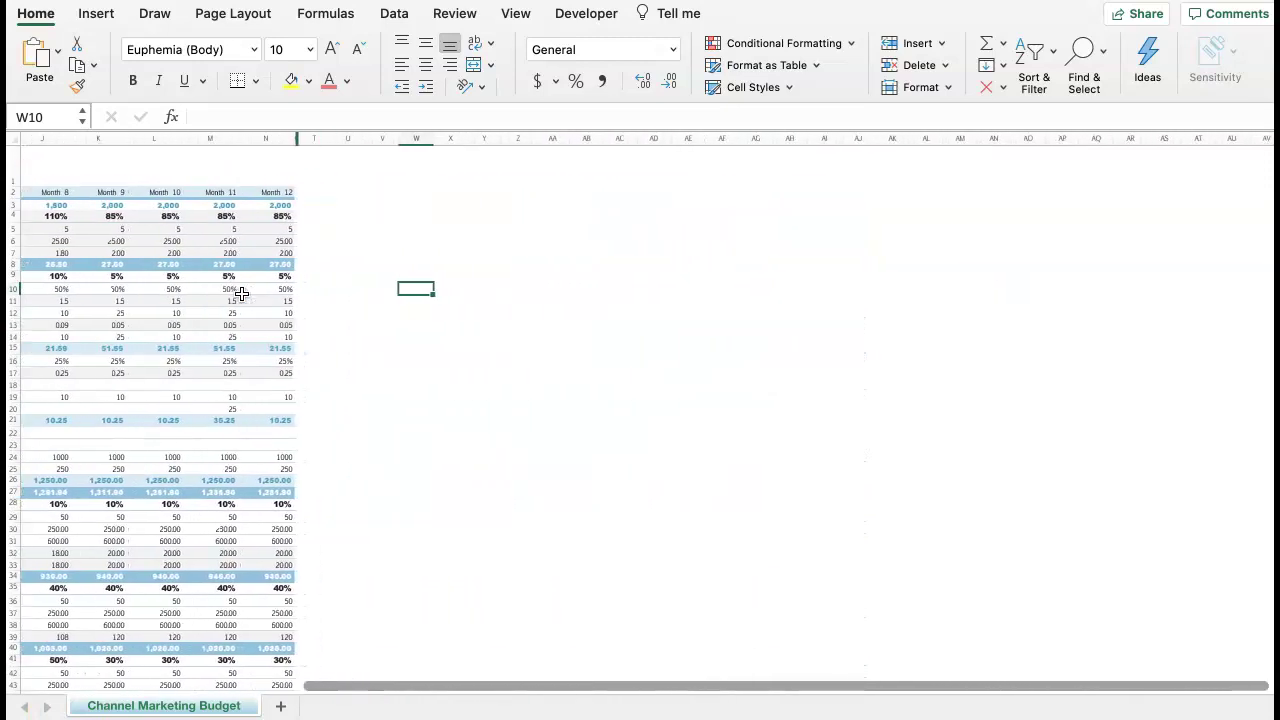
pyautogui.hscroll(-10, 241, 293)
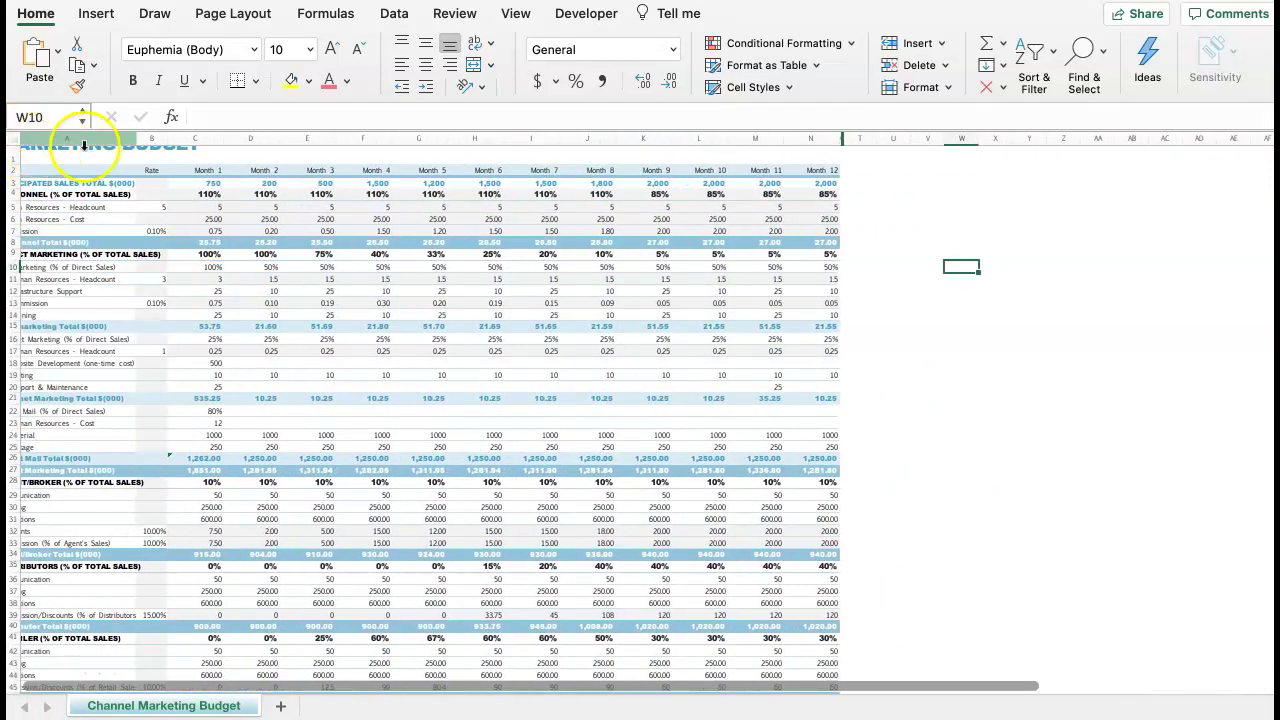
pyautogui.scroll(-10, 270, 275)
pyautogui.scroll(12, 257, 276)
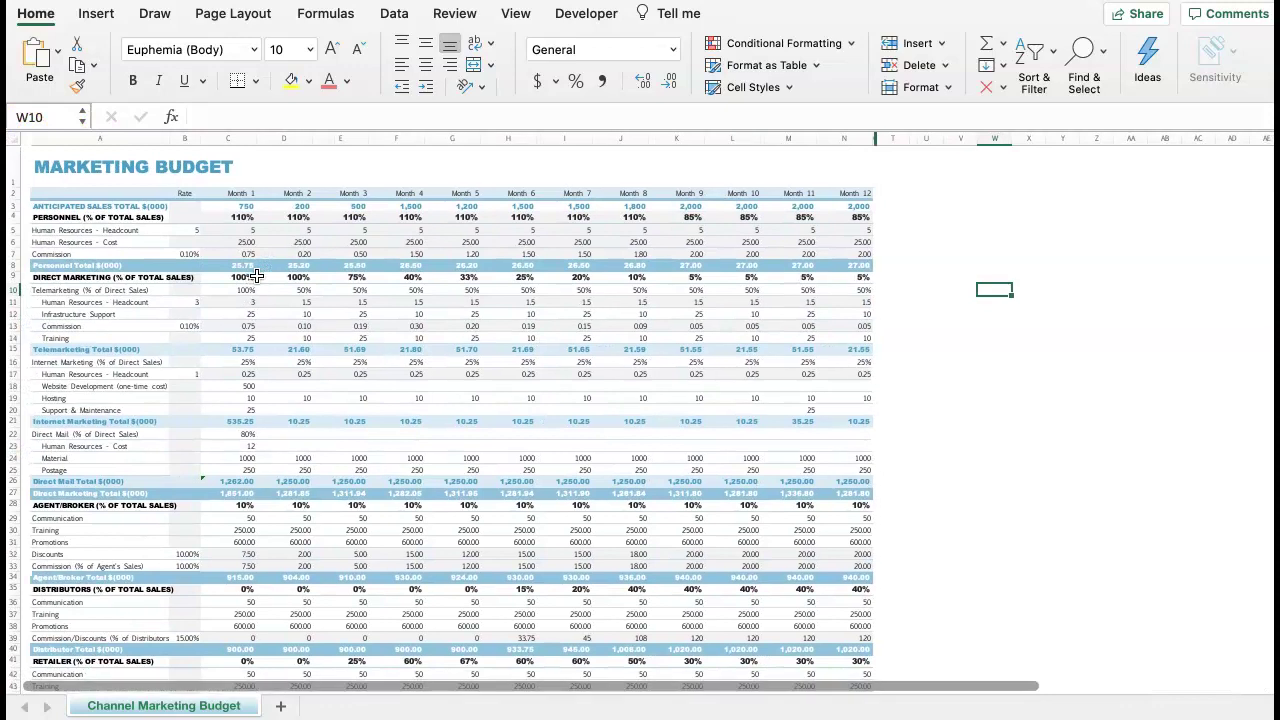
# - Freeze the top row of the Channel Marketing Budget sheet and check it against the rows below
pyautogui.click(512, 13)
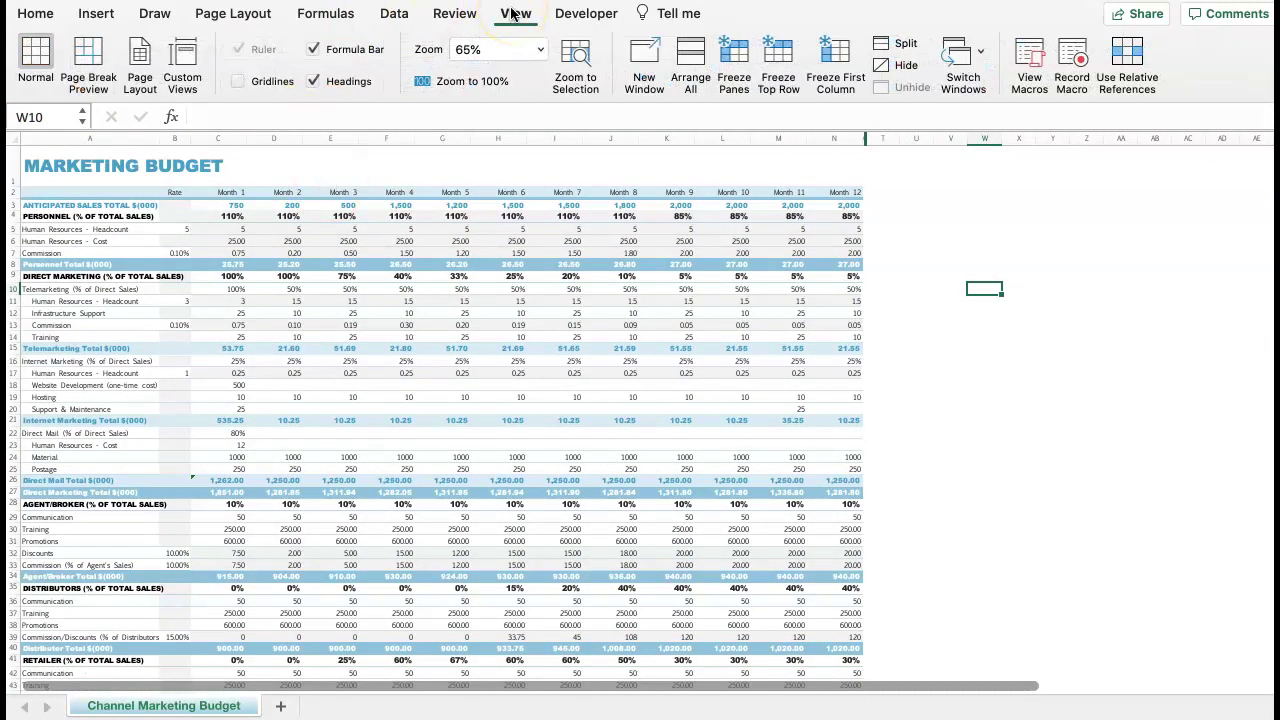
pyautogui.click(778, 62)
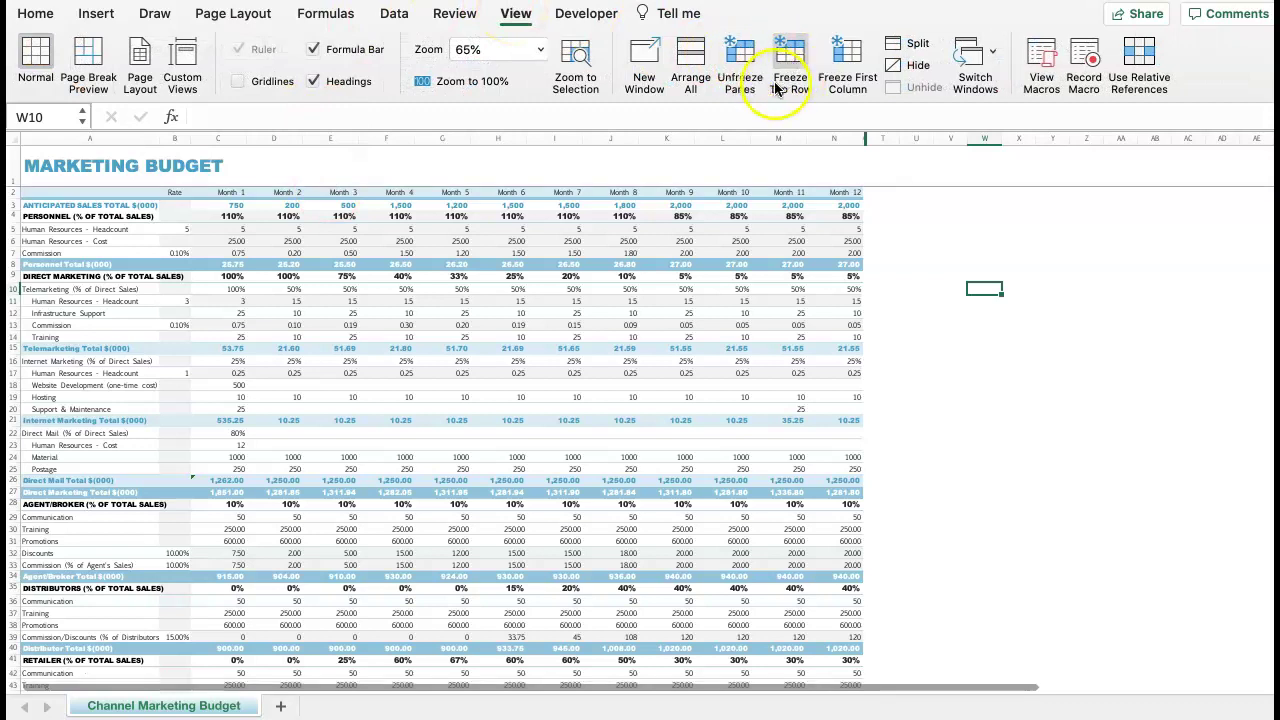
pyautogui.scroll(-10, 700, 330)
pyautogui.scroll(10, 700, 330)
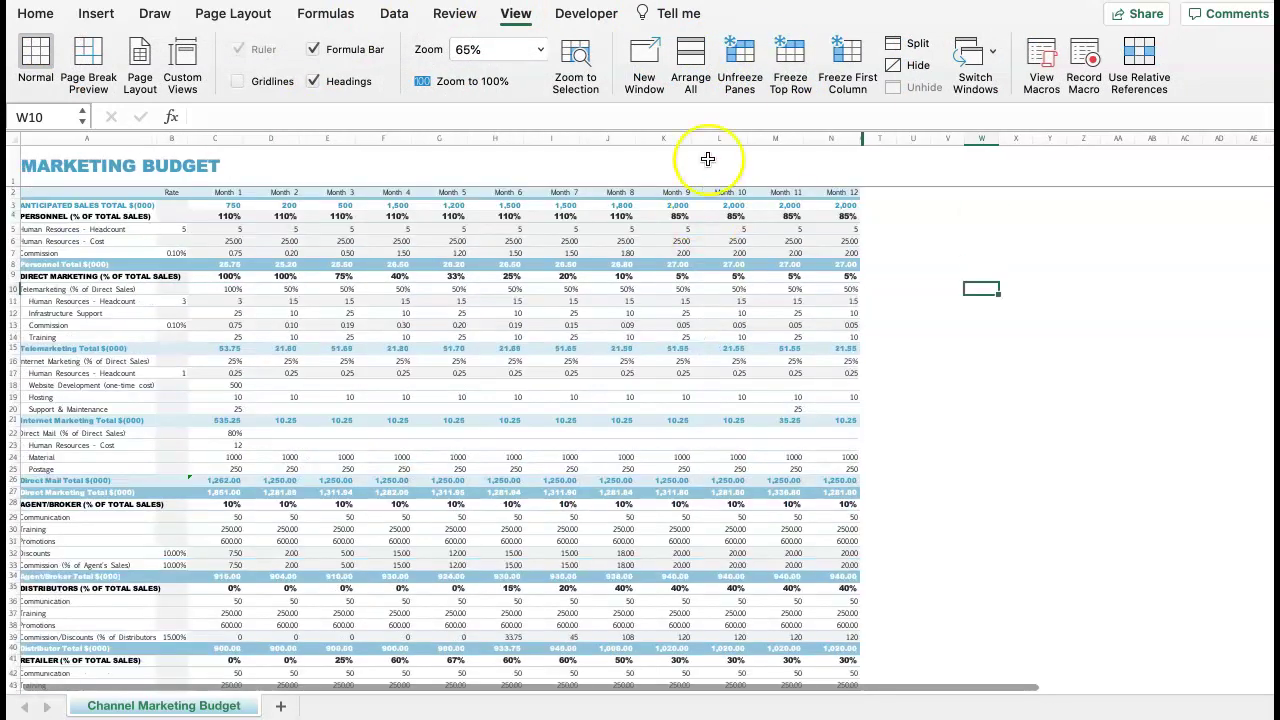
# - Freeze the first column instead, check it against the month columns, and highlight column A
pyautogui.click(853, 55)
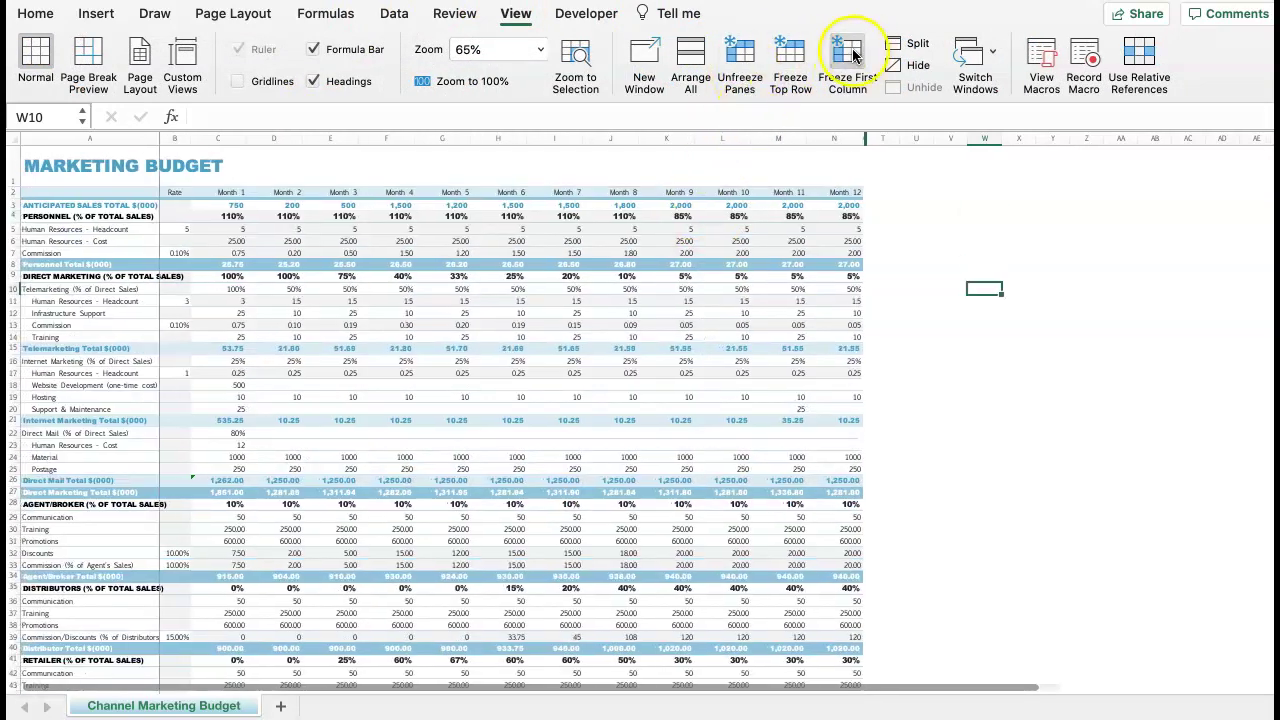
pyautogui.hscroll(5, 770, 370)
pyautogui.hscroll(-5, 696, 372)
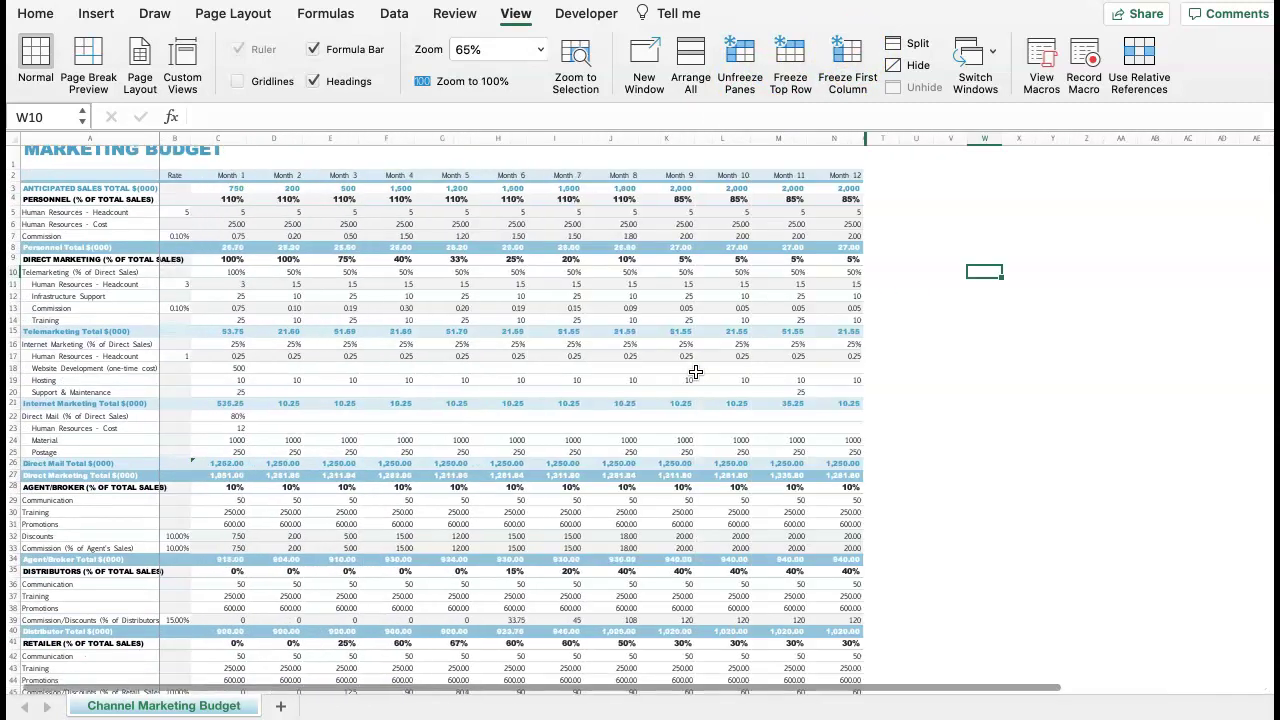
pyautogui.click(14, 152)
pyautogui.click(59, 135)
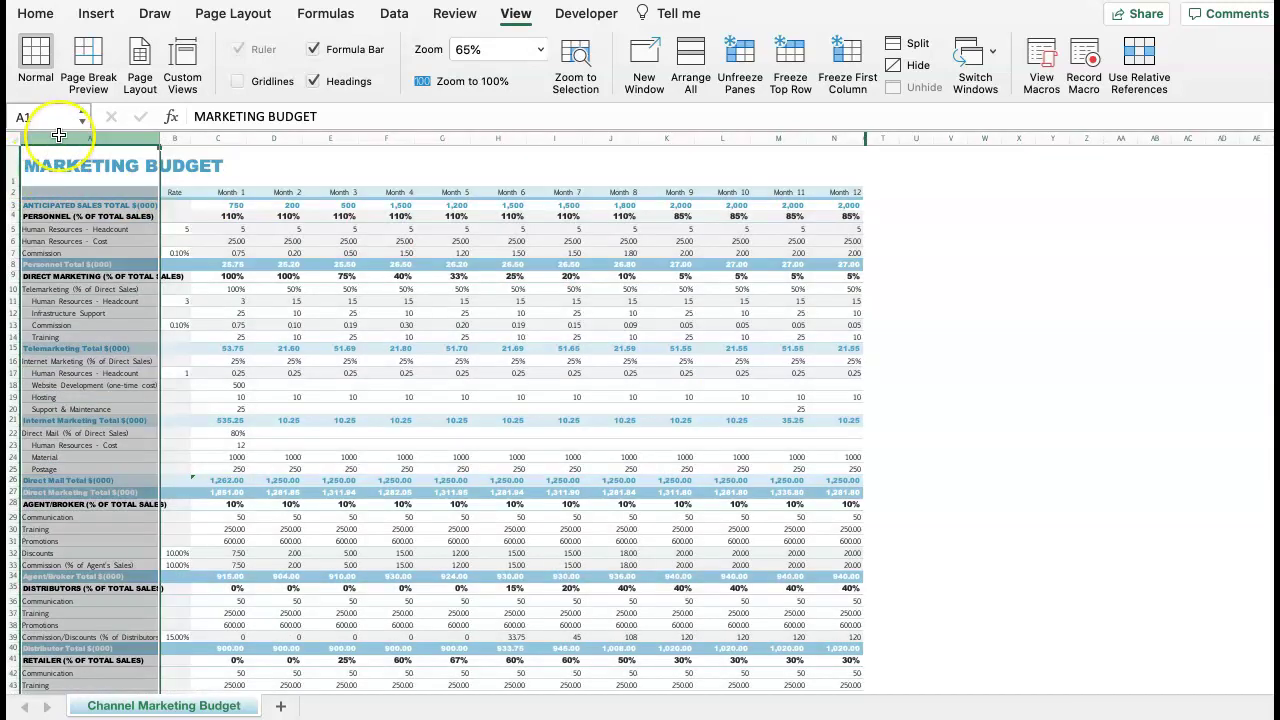
# - Replace the first-column freeze with frozen panes at cell B2, holding both row 1 and column A
pyautogui.click(212, 192)
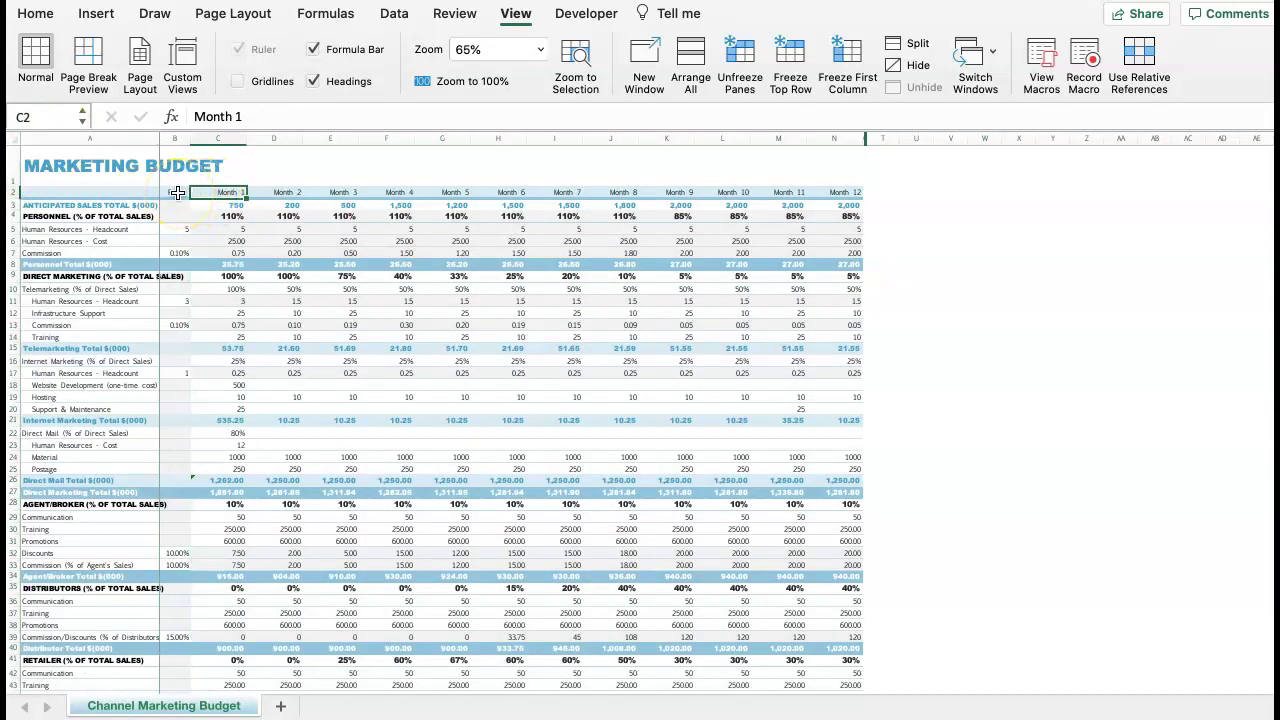
pyautogui.click(177, 192)
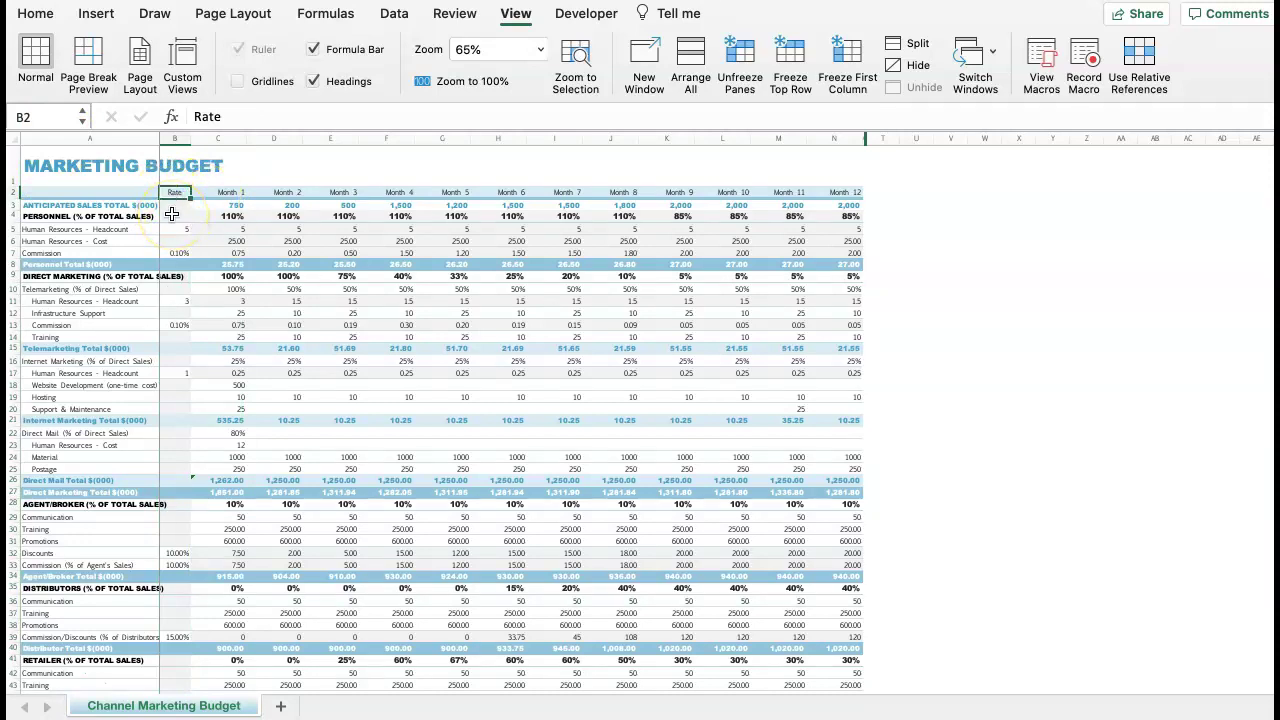
pyautogui.click(175, 138)
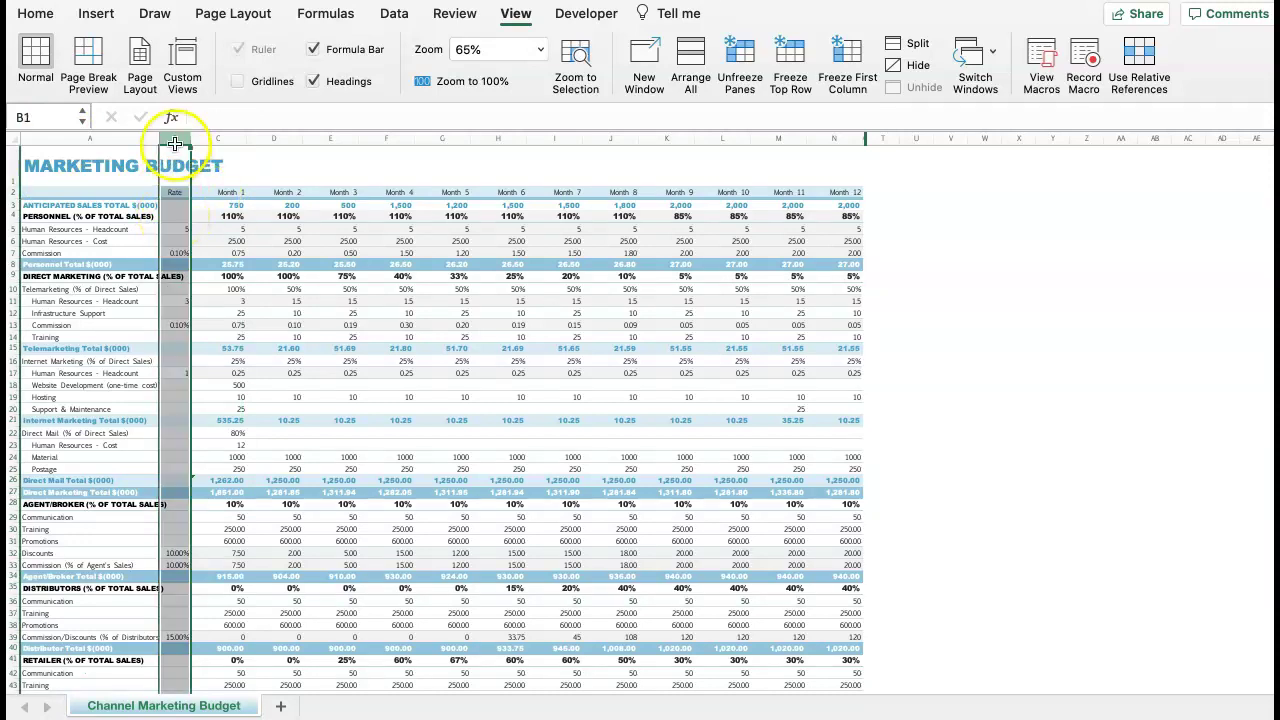
pyautogui.click(10, 193)
pyautogui.click(172, 192)
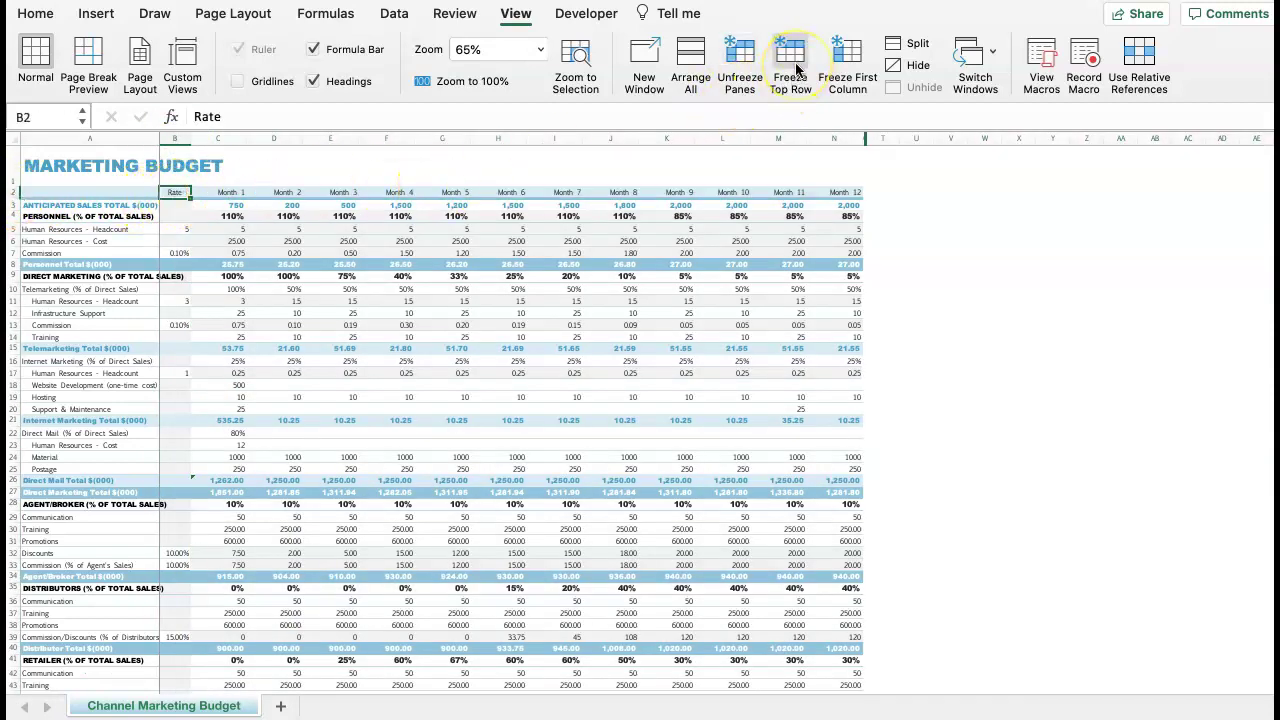
pyautogui.click(740, 60)
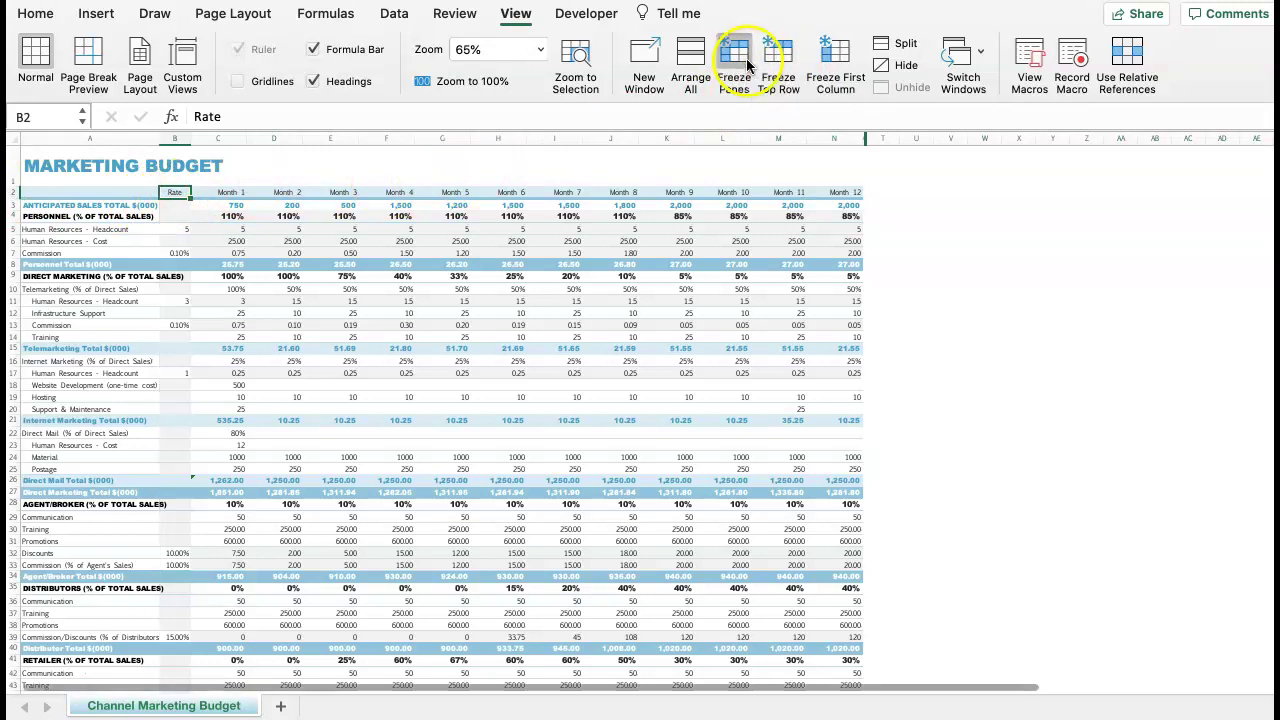
pyautogui.click(740, 60)
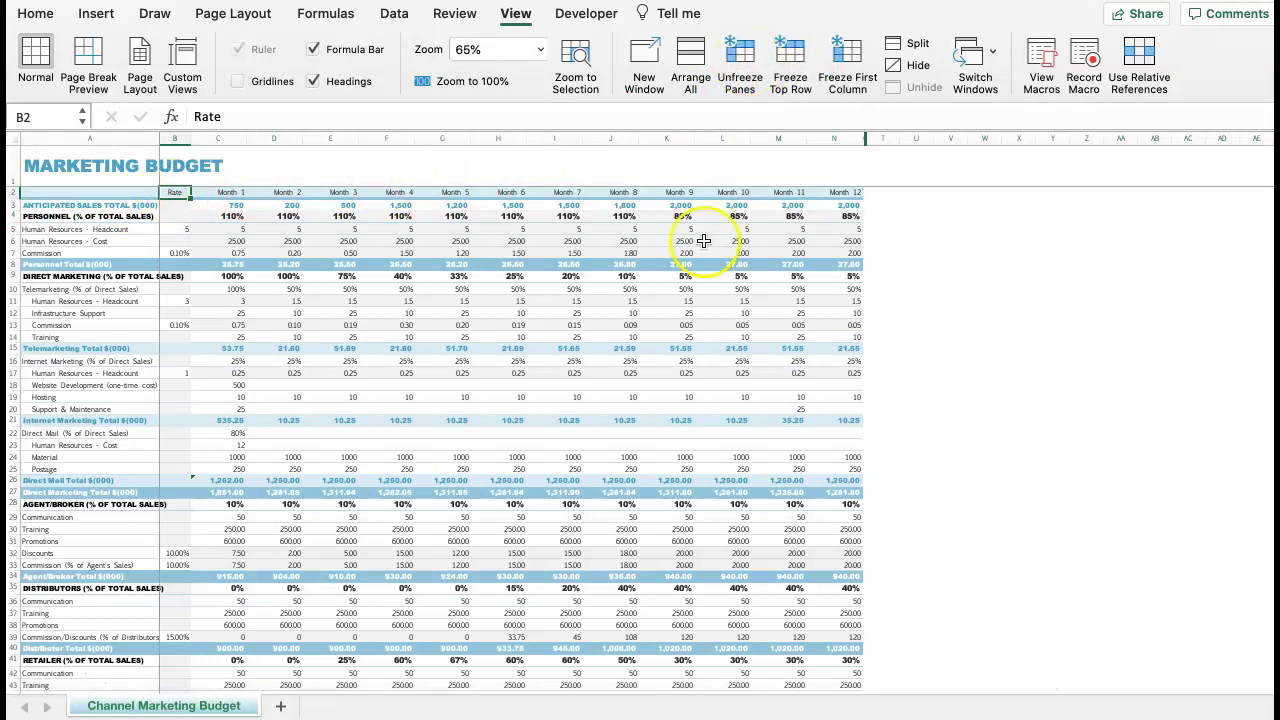
# - Examine how the title row and label column behave while viewing distant rows and month columns
pyautogui.scroll(-10, 666, 420)
pyautogui.hscroll(10, 666, 420)
pyautogui.scroll(10, 666, 420)
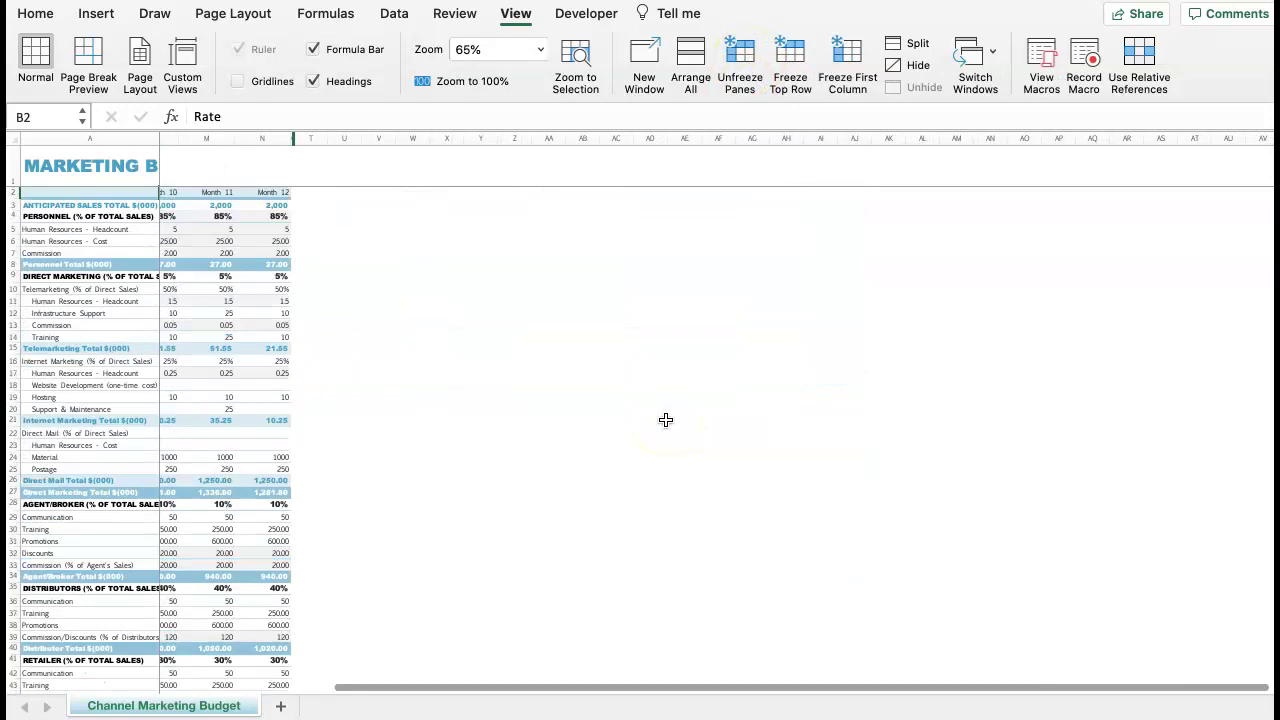
pyautogui.scroll(-3, 666, 420)
pyautogui.hscroll(-6, 666, 420)
pyautogui.scroll(3, 451, 506)
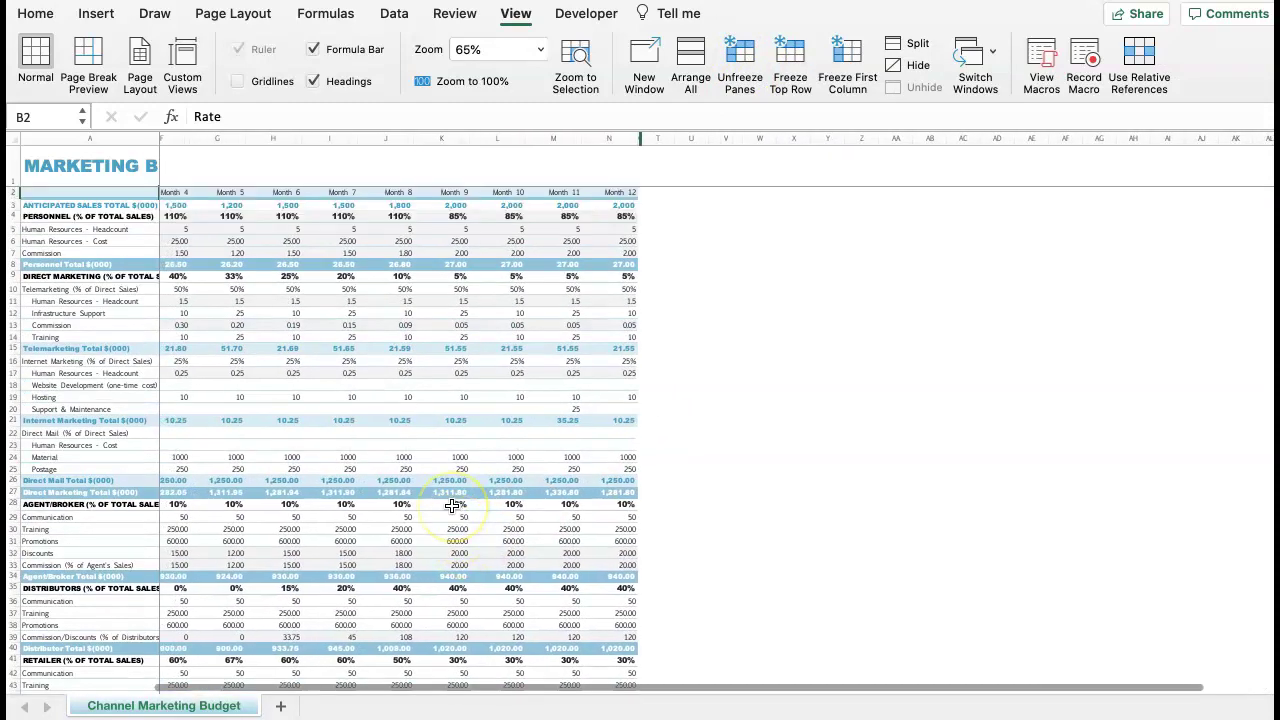
pyautogui.hscroll(2, 451, 506)
pyautogui.hscroll(-1, 449, 506)
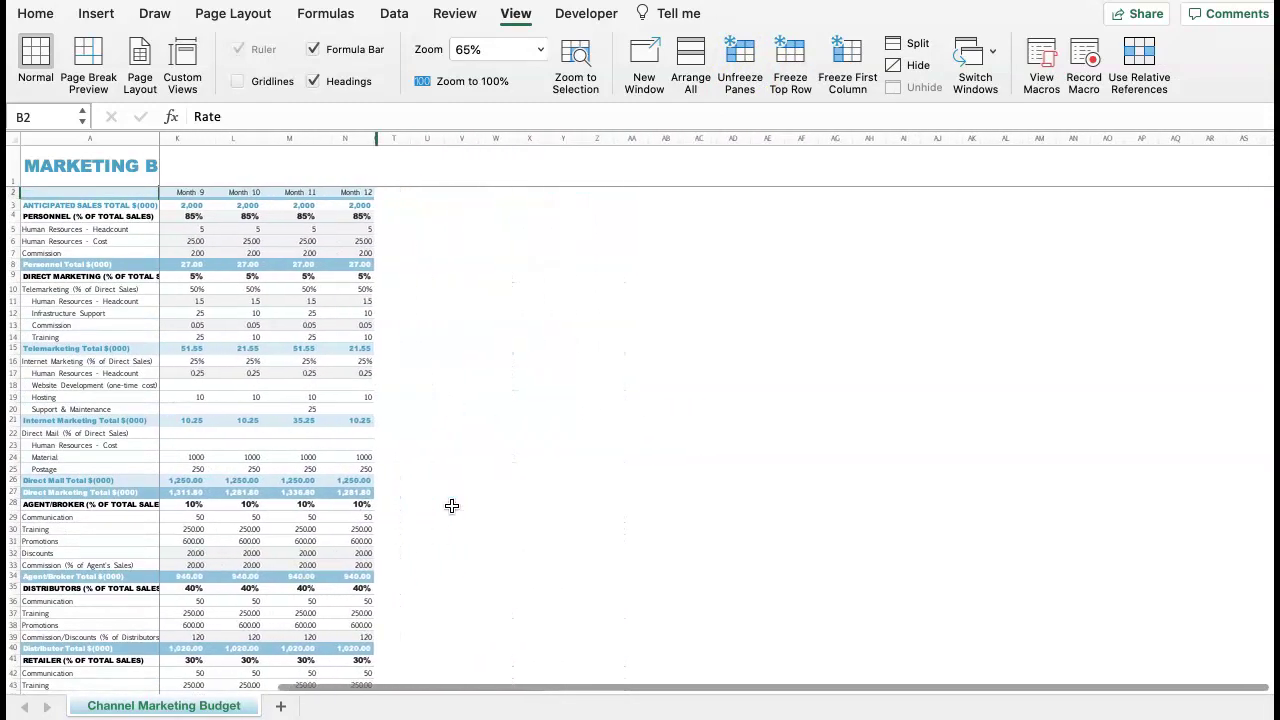
pyautogui.scroll(-1, 449, 506)
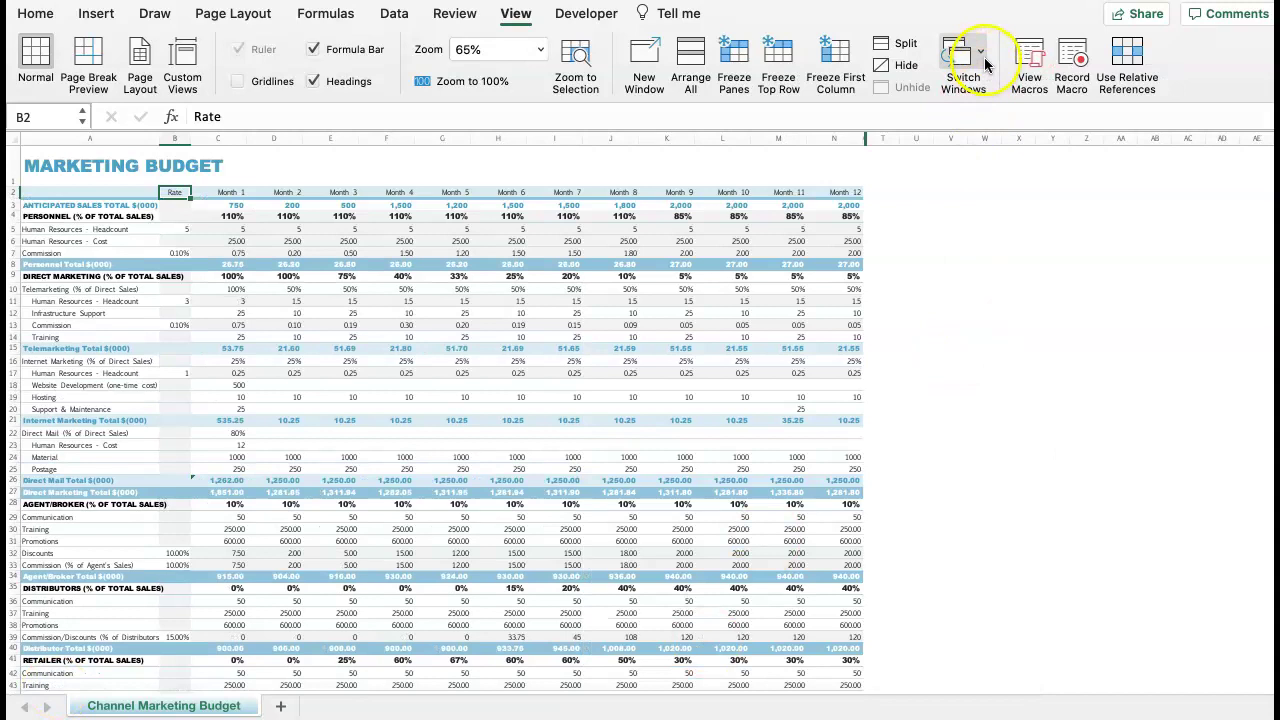
# - Switch to the FlashFill workbook and return to the Sample_Marketing Budget workbook
pyautogui.click(35, 14)
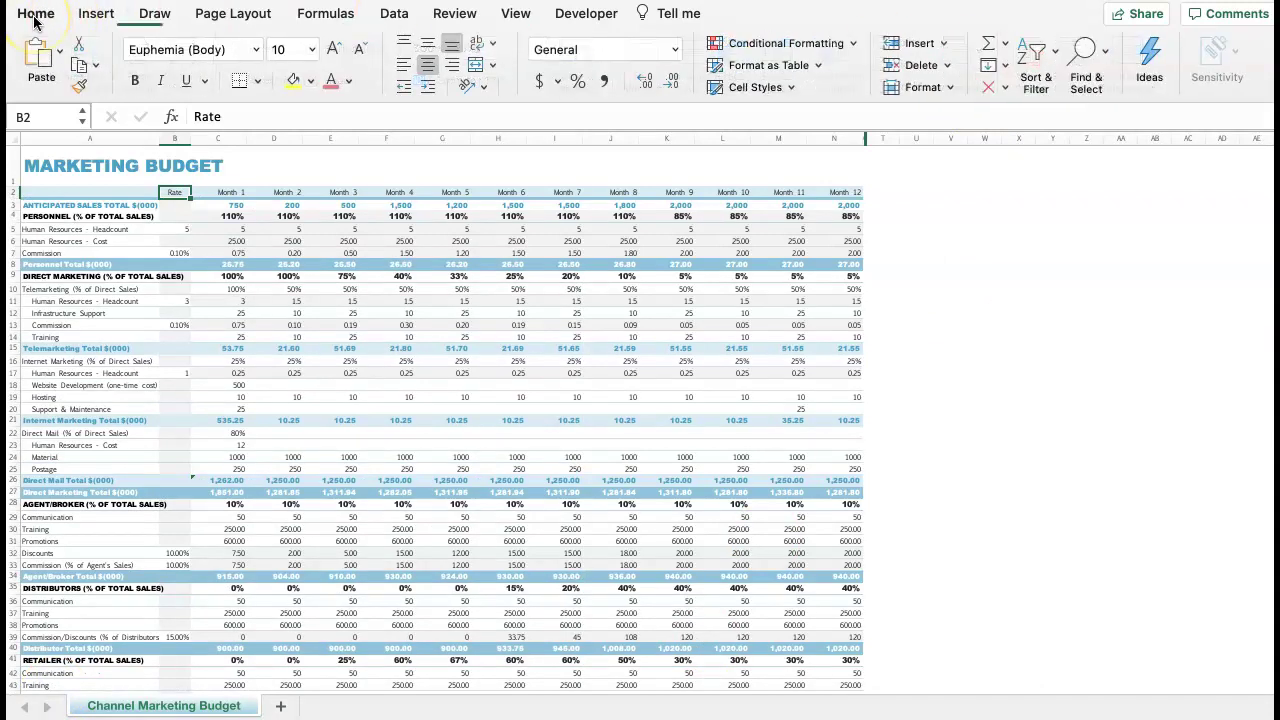
pyautogui.click(517, 14)
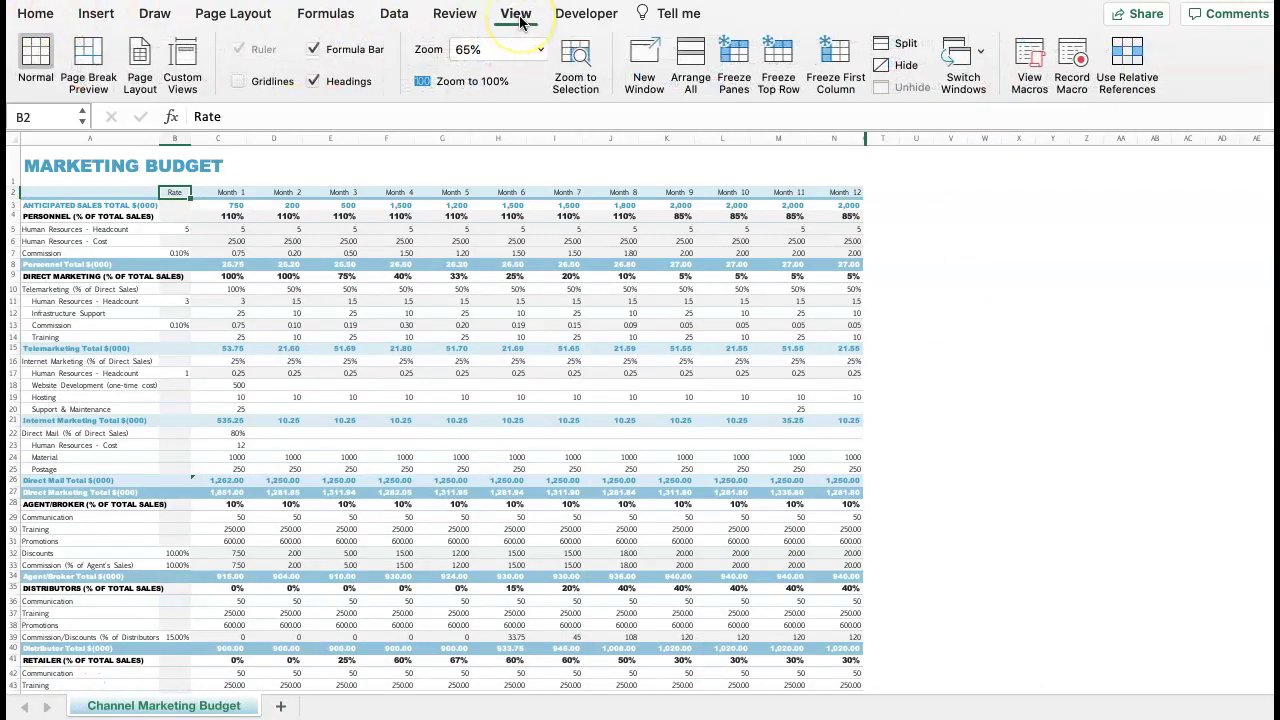
pyautogui.click(960, 60)
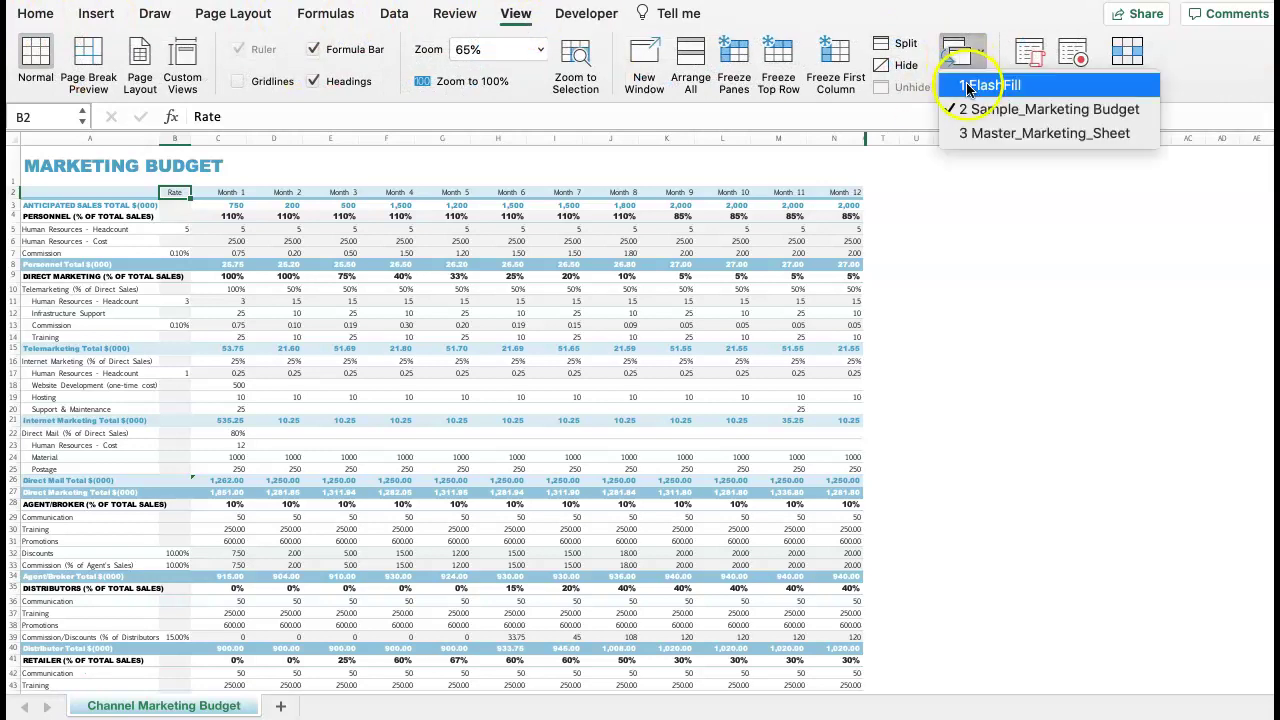
pyautogui.click(968, 86)
pyautogui.click(972, 57)
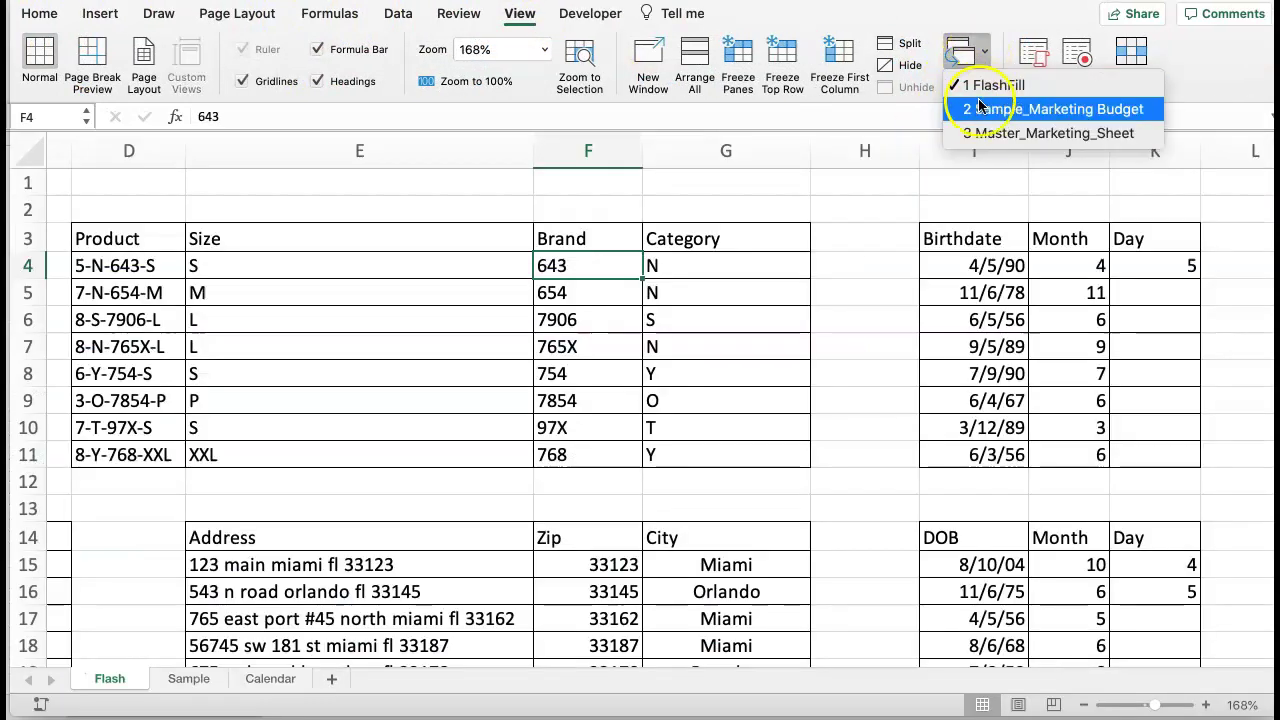
pyautogui.click(1000, 108)
# - View the Master_Marketing_Sheet workbook and go back to the Sample_Marketing Budget workbook
pyautogui.click(968, 58)
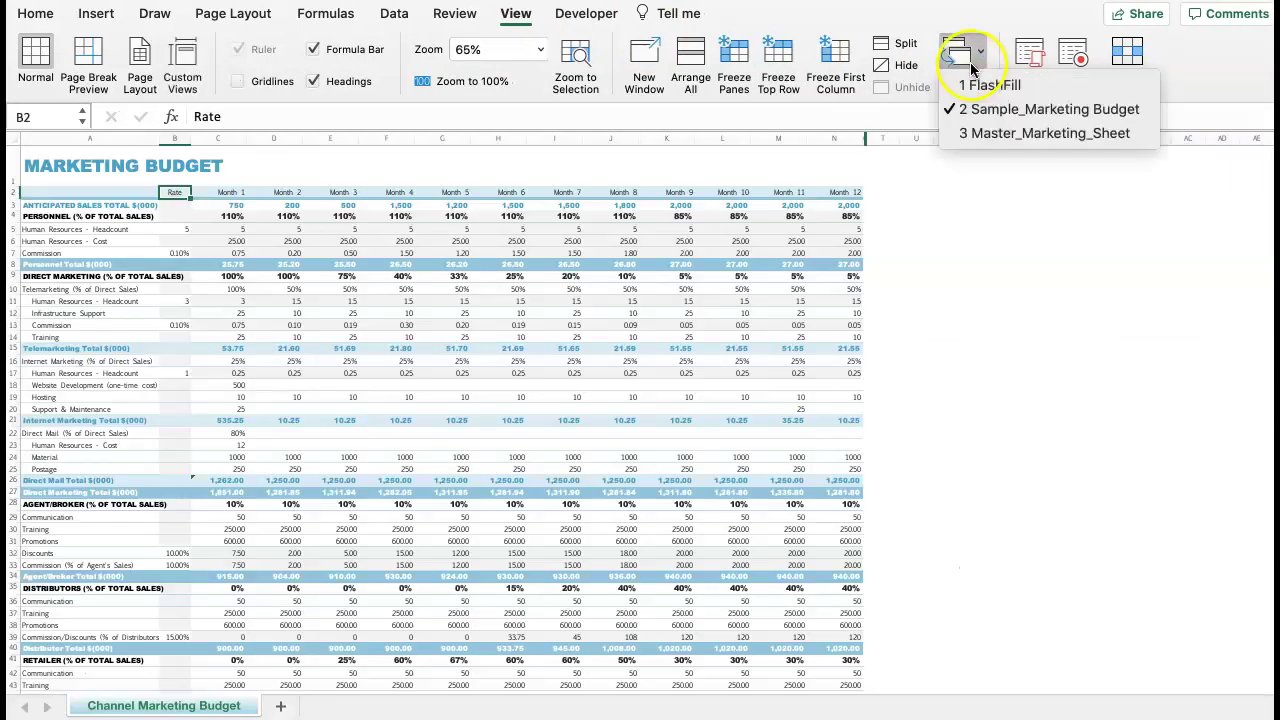
pyautogui.click(970, 134)
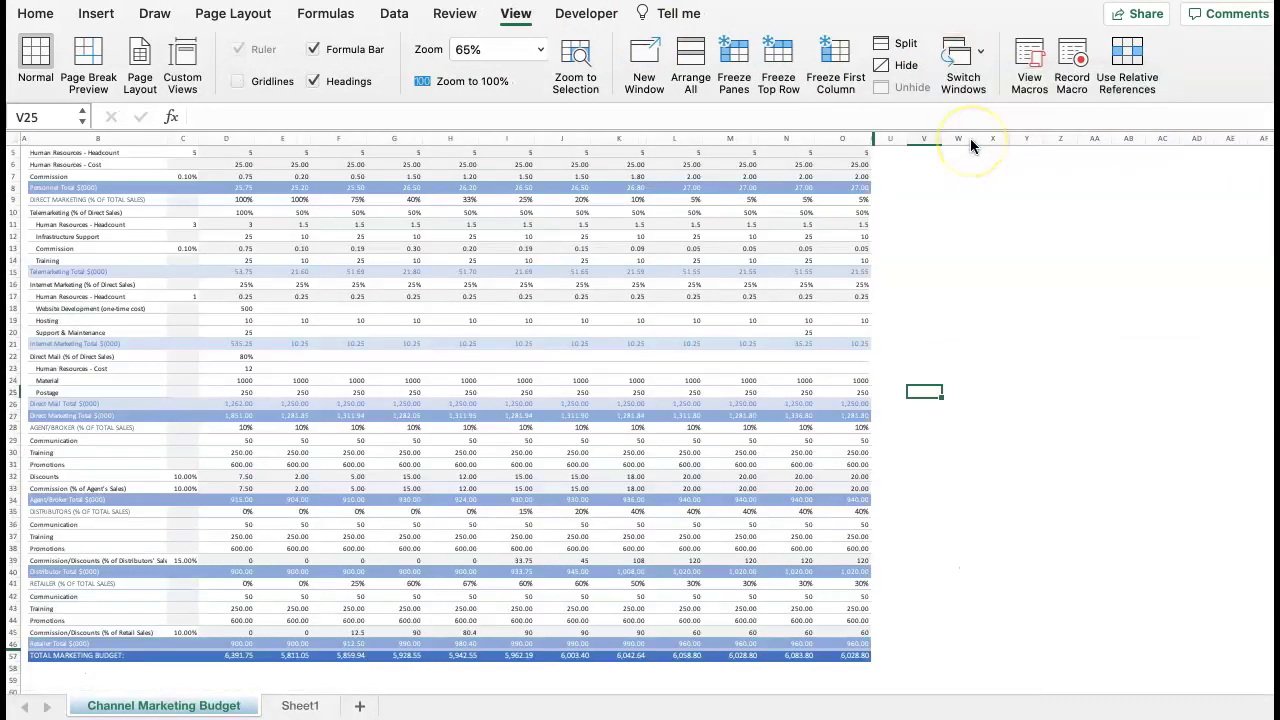
pyautogui.click(964, 48)
pyautogui.click(964, 50)
pyautogui.click(969, 110)
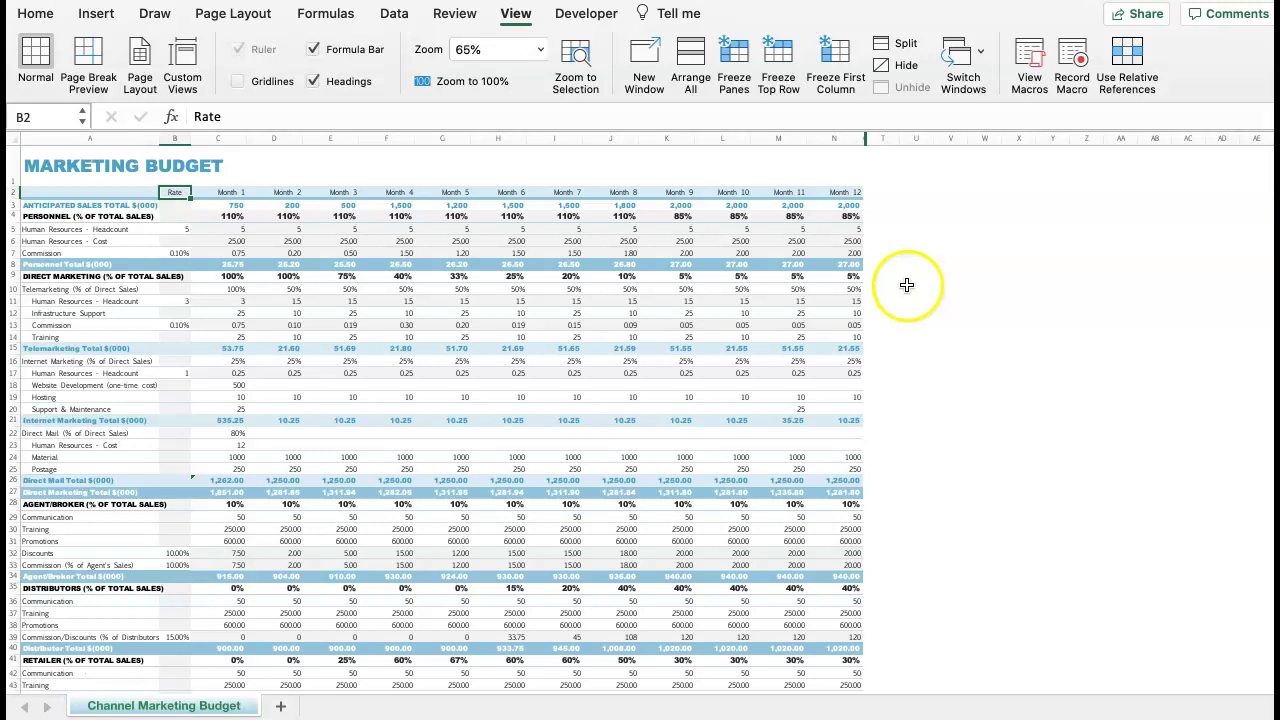
# - Bring up the list of open workbooks for switching
pyautogui.click(975, 60)
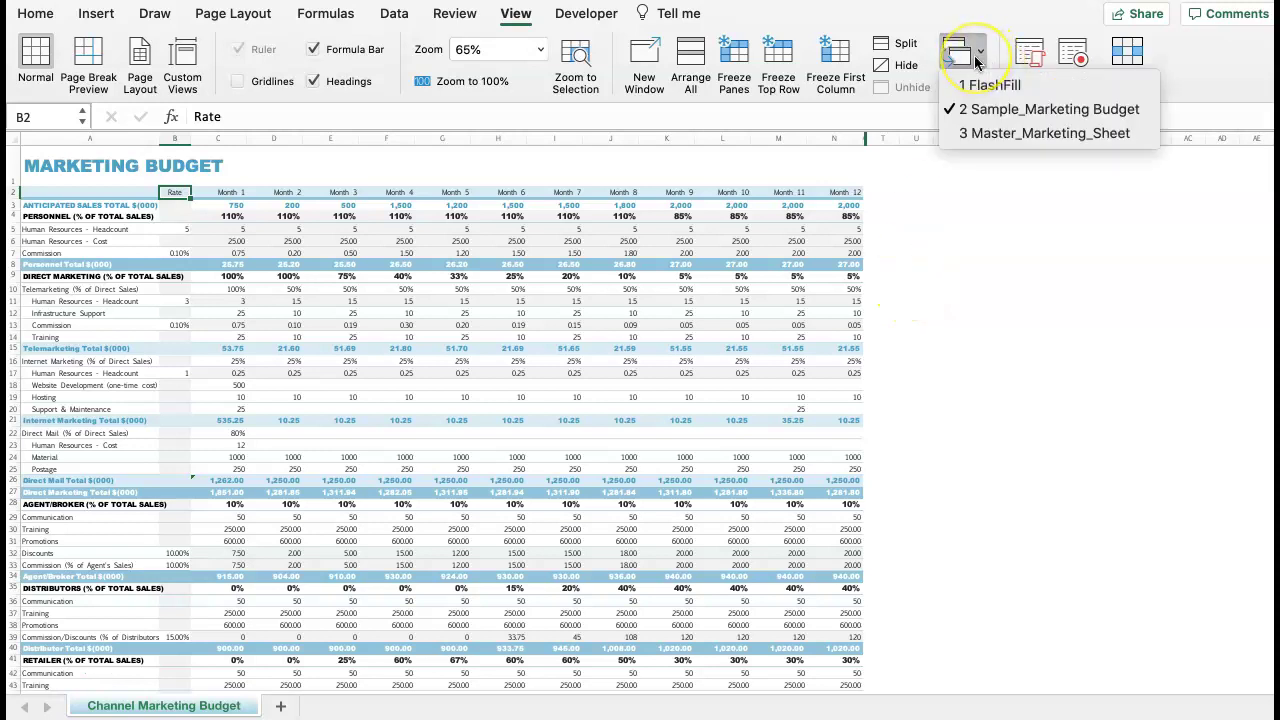